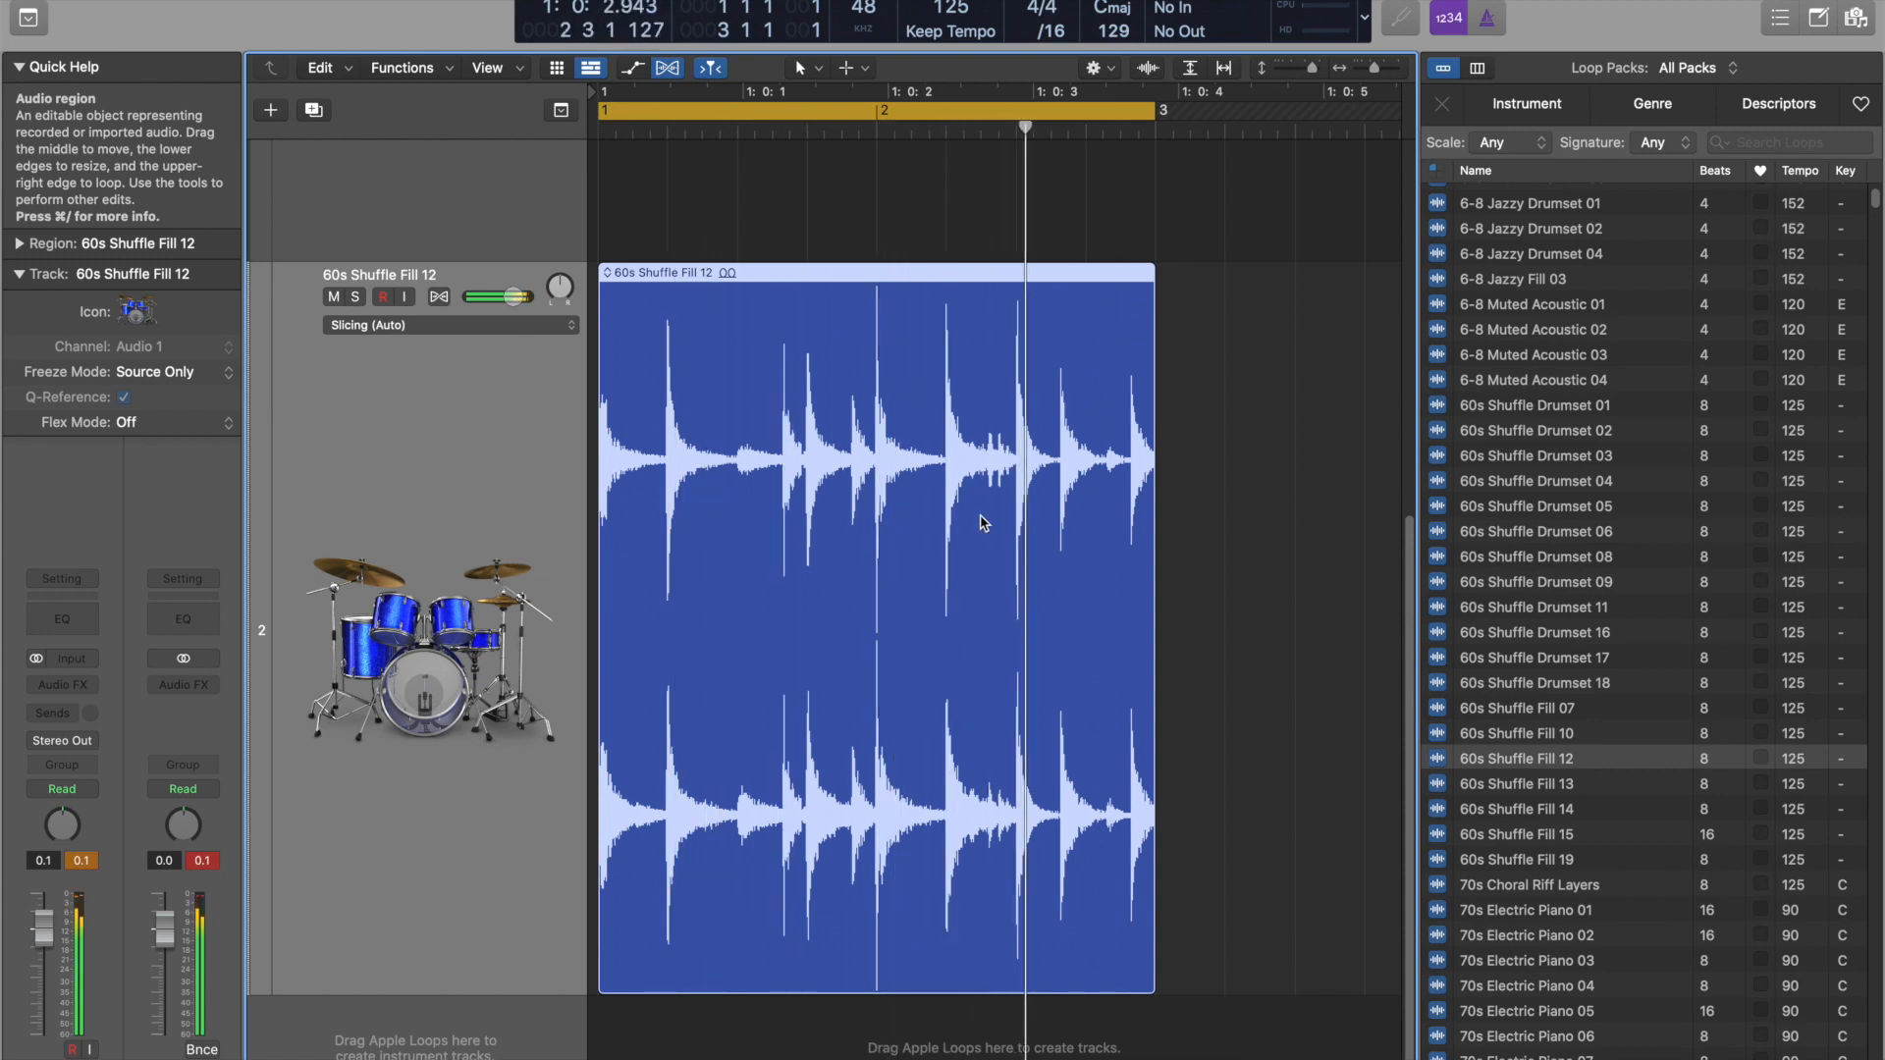
Enable Flex on the 60s Shuffle Fill 12 track and shorten its slice length to about 31 % during playback.
click(439, 296)
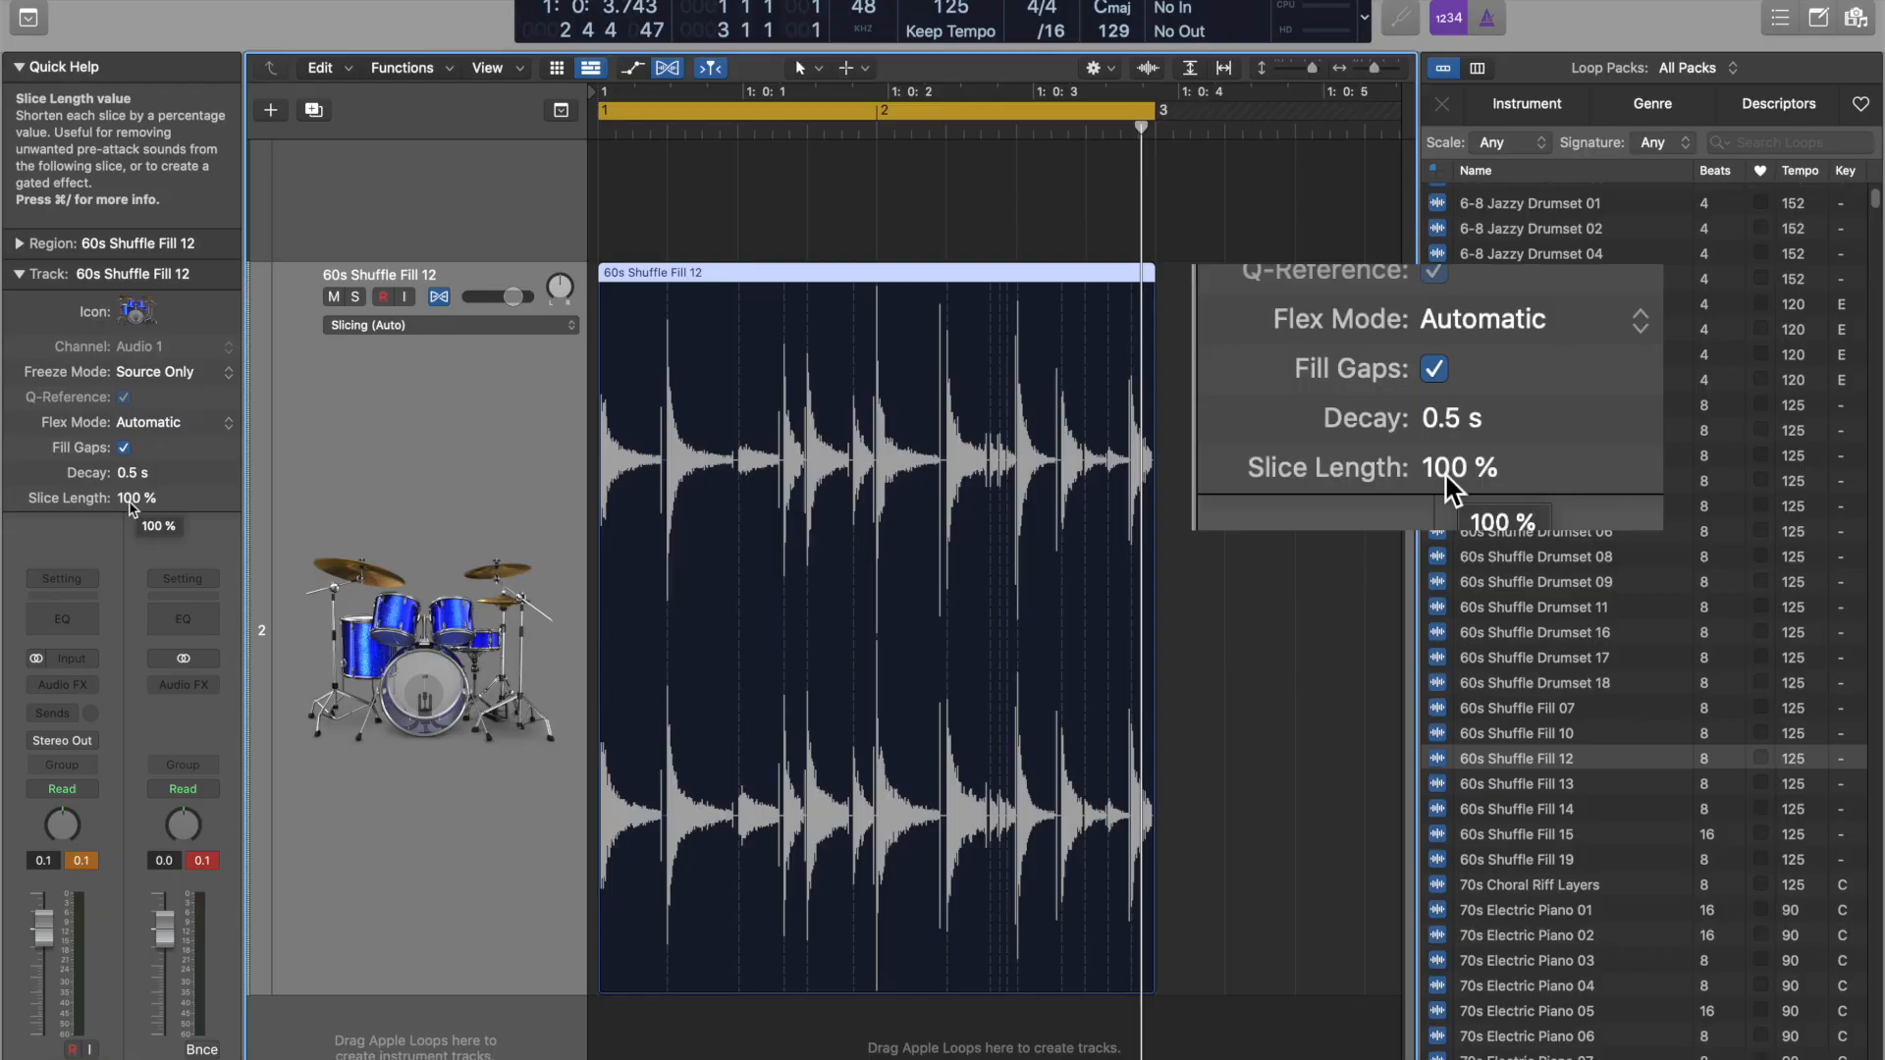
key(space)
drag(232, 575, 228, 603)
drag(125, 517, 140, 512)
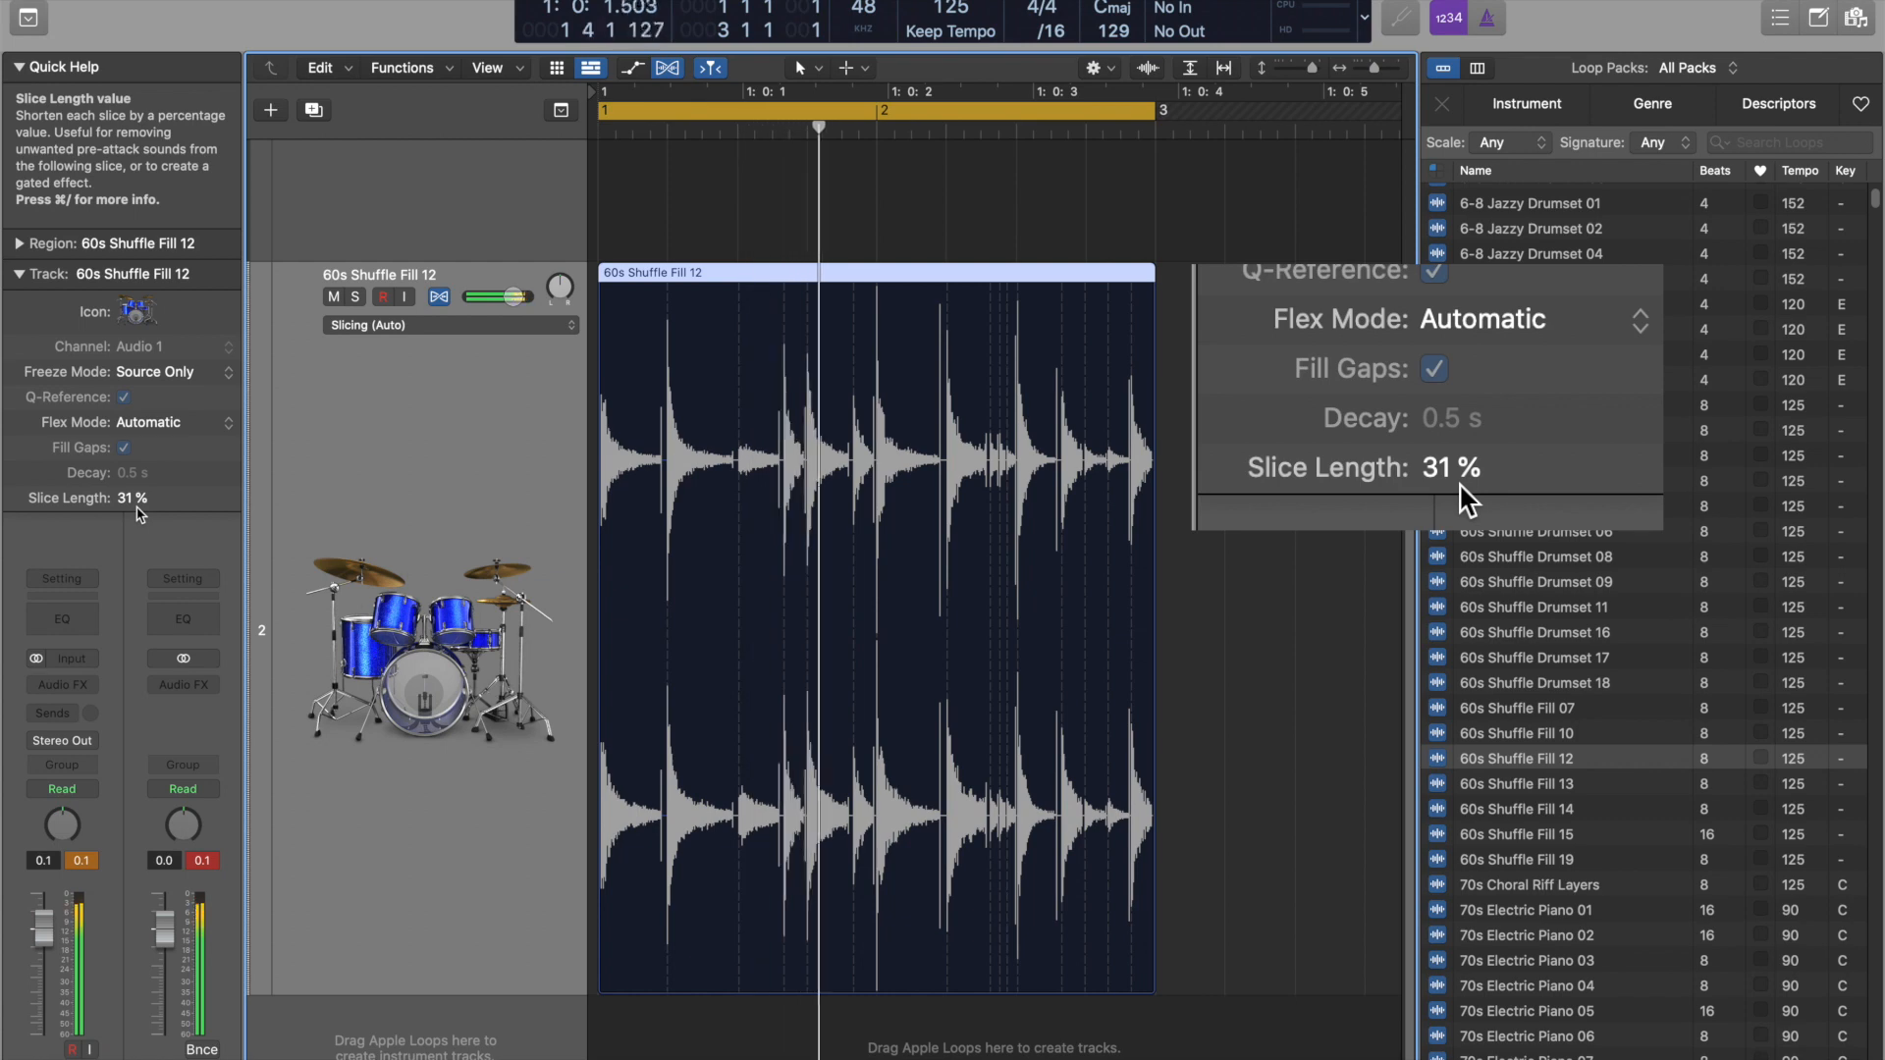
drag(140, 510, 157, 514)
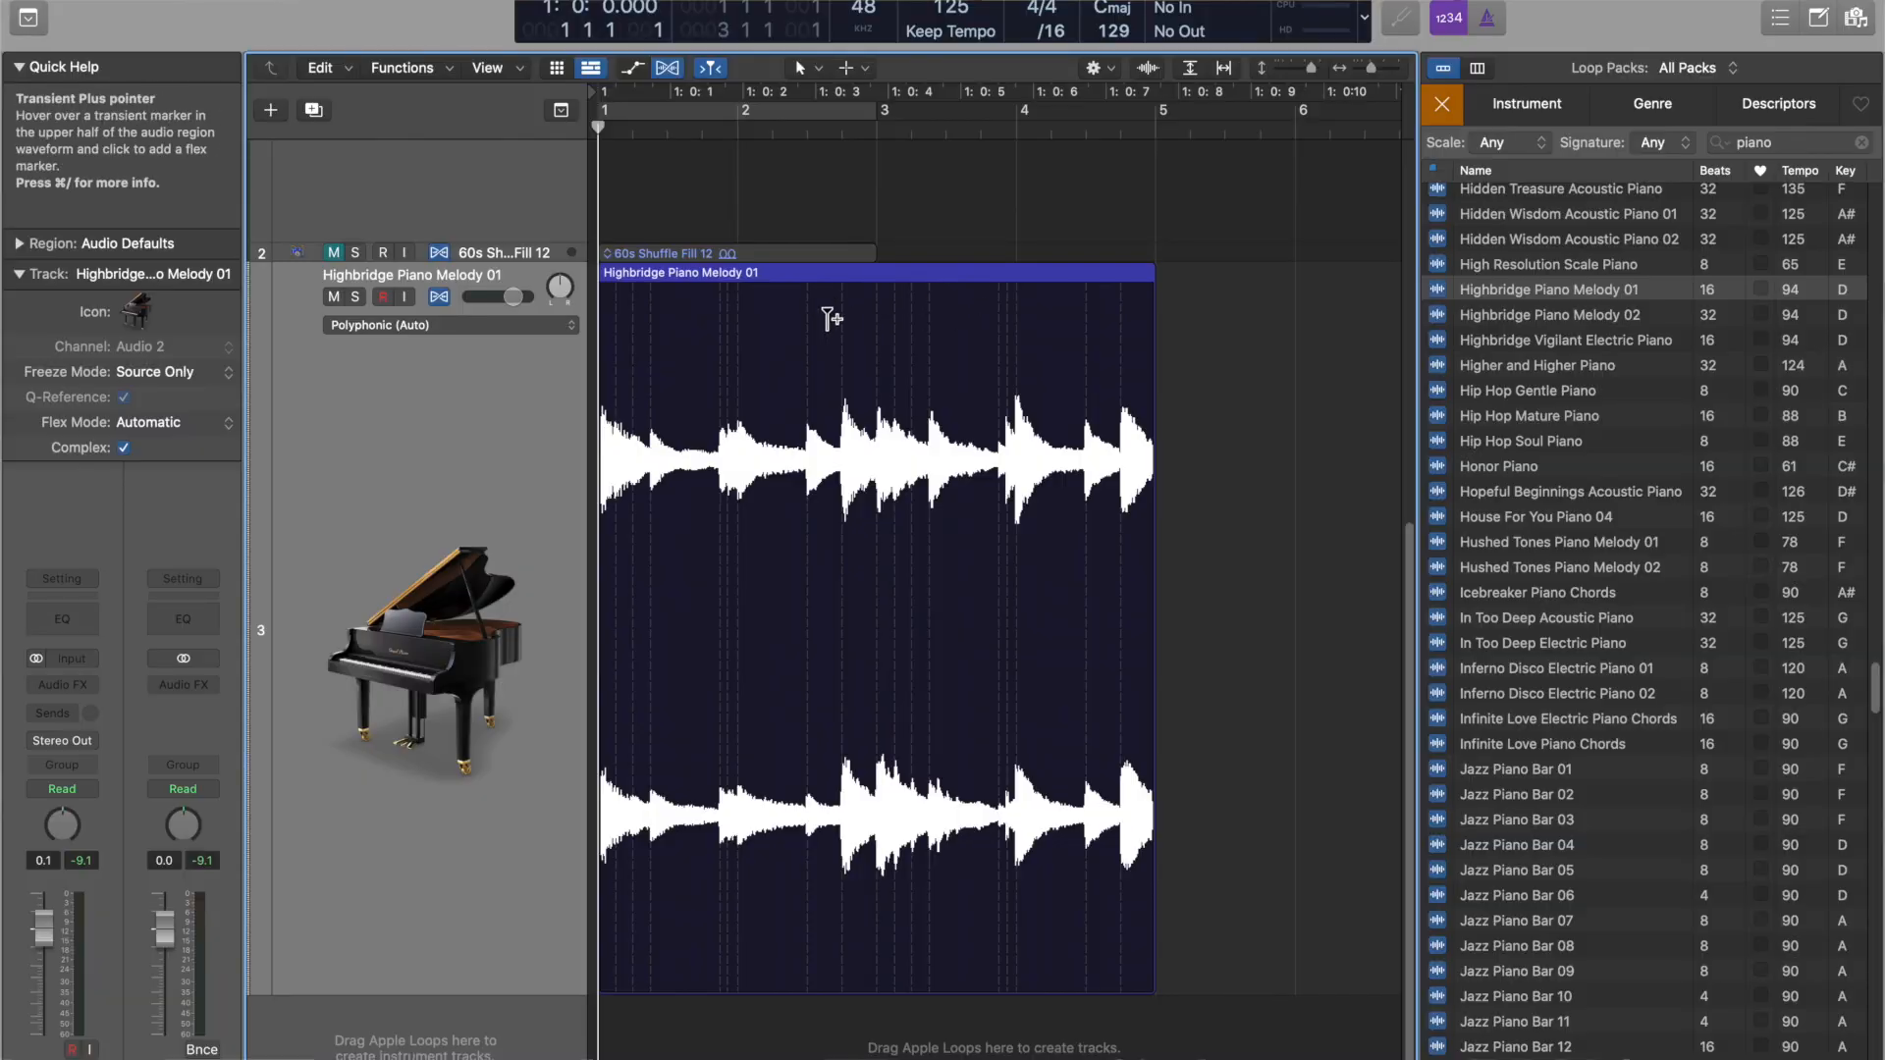
Play the Highbridge Piano Melody 01 track with Flex and add a flex marker at the second note's transient.
click(439, 298)
key(space)
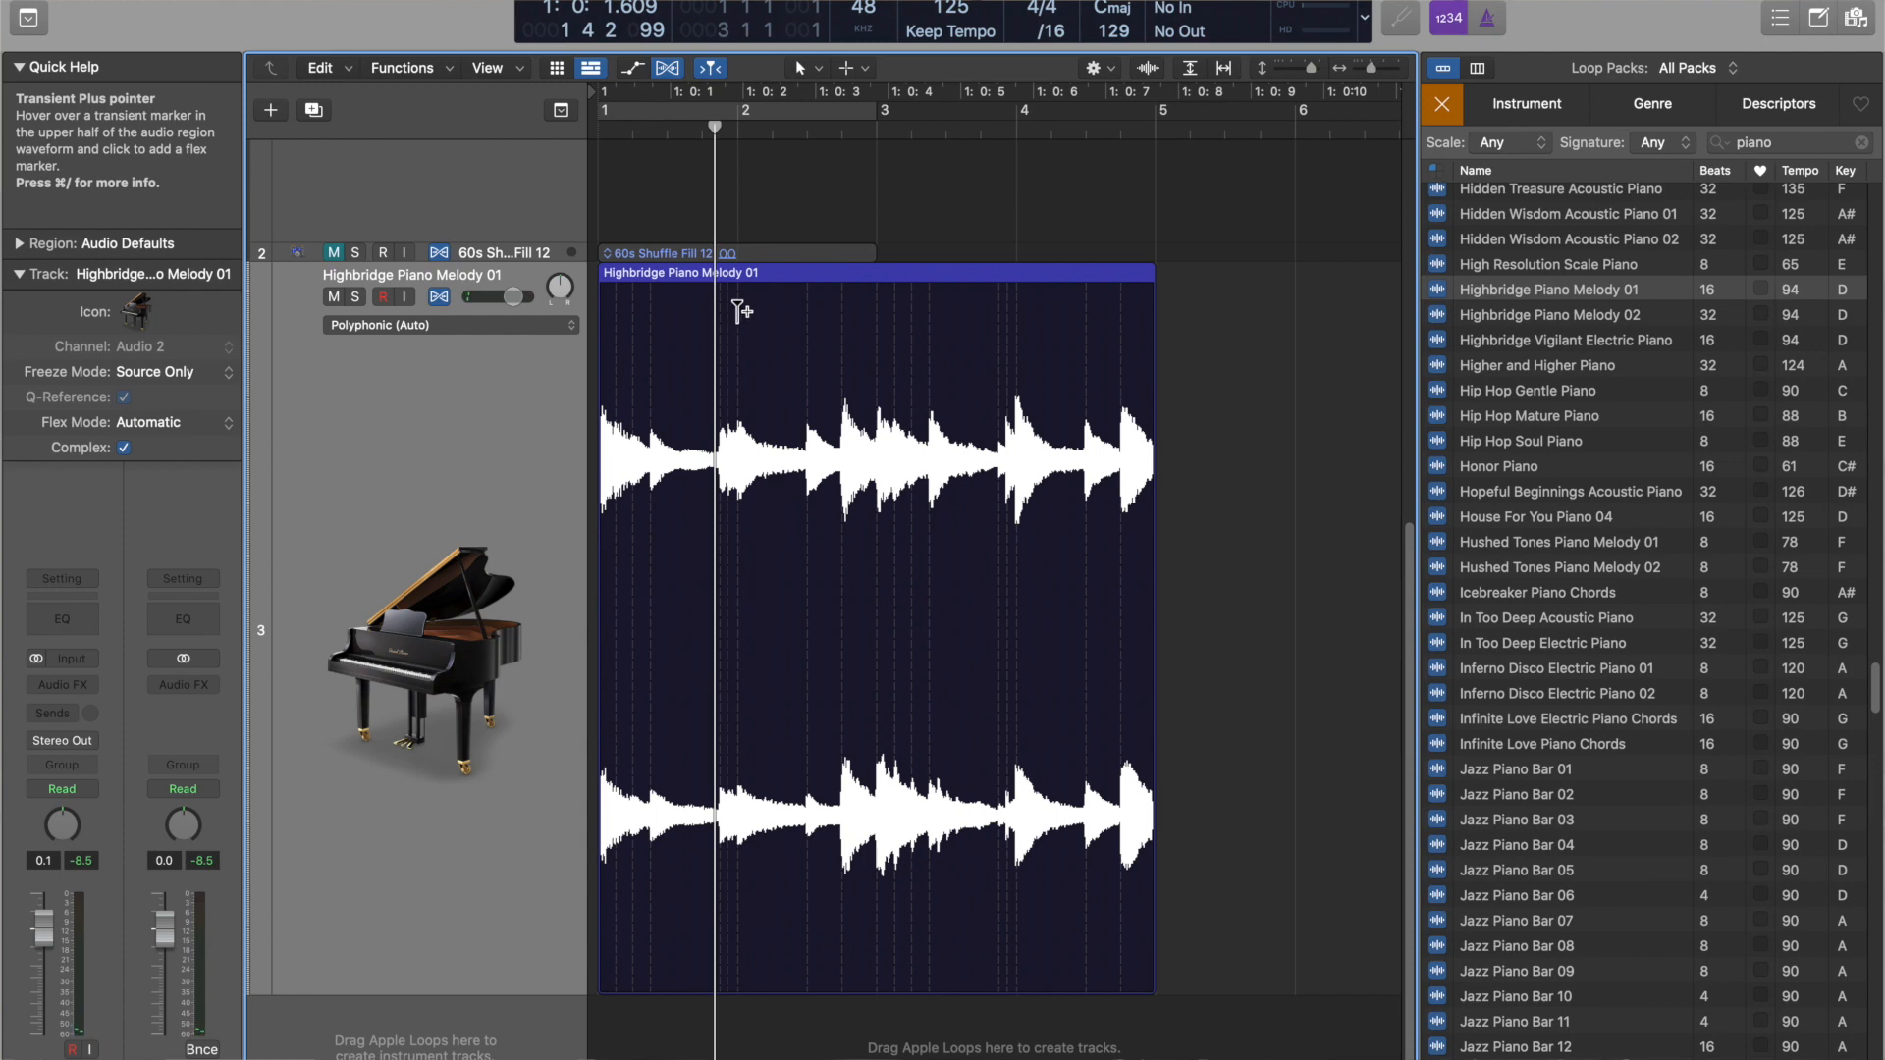
click(652, 303)
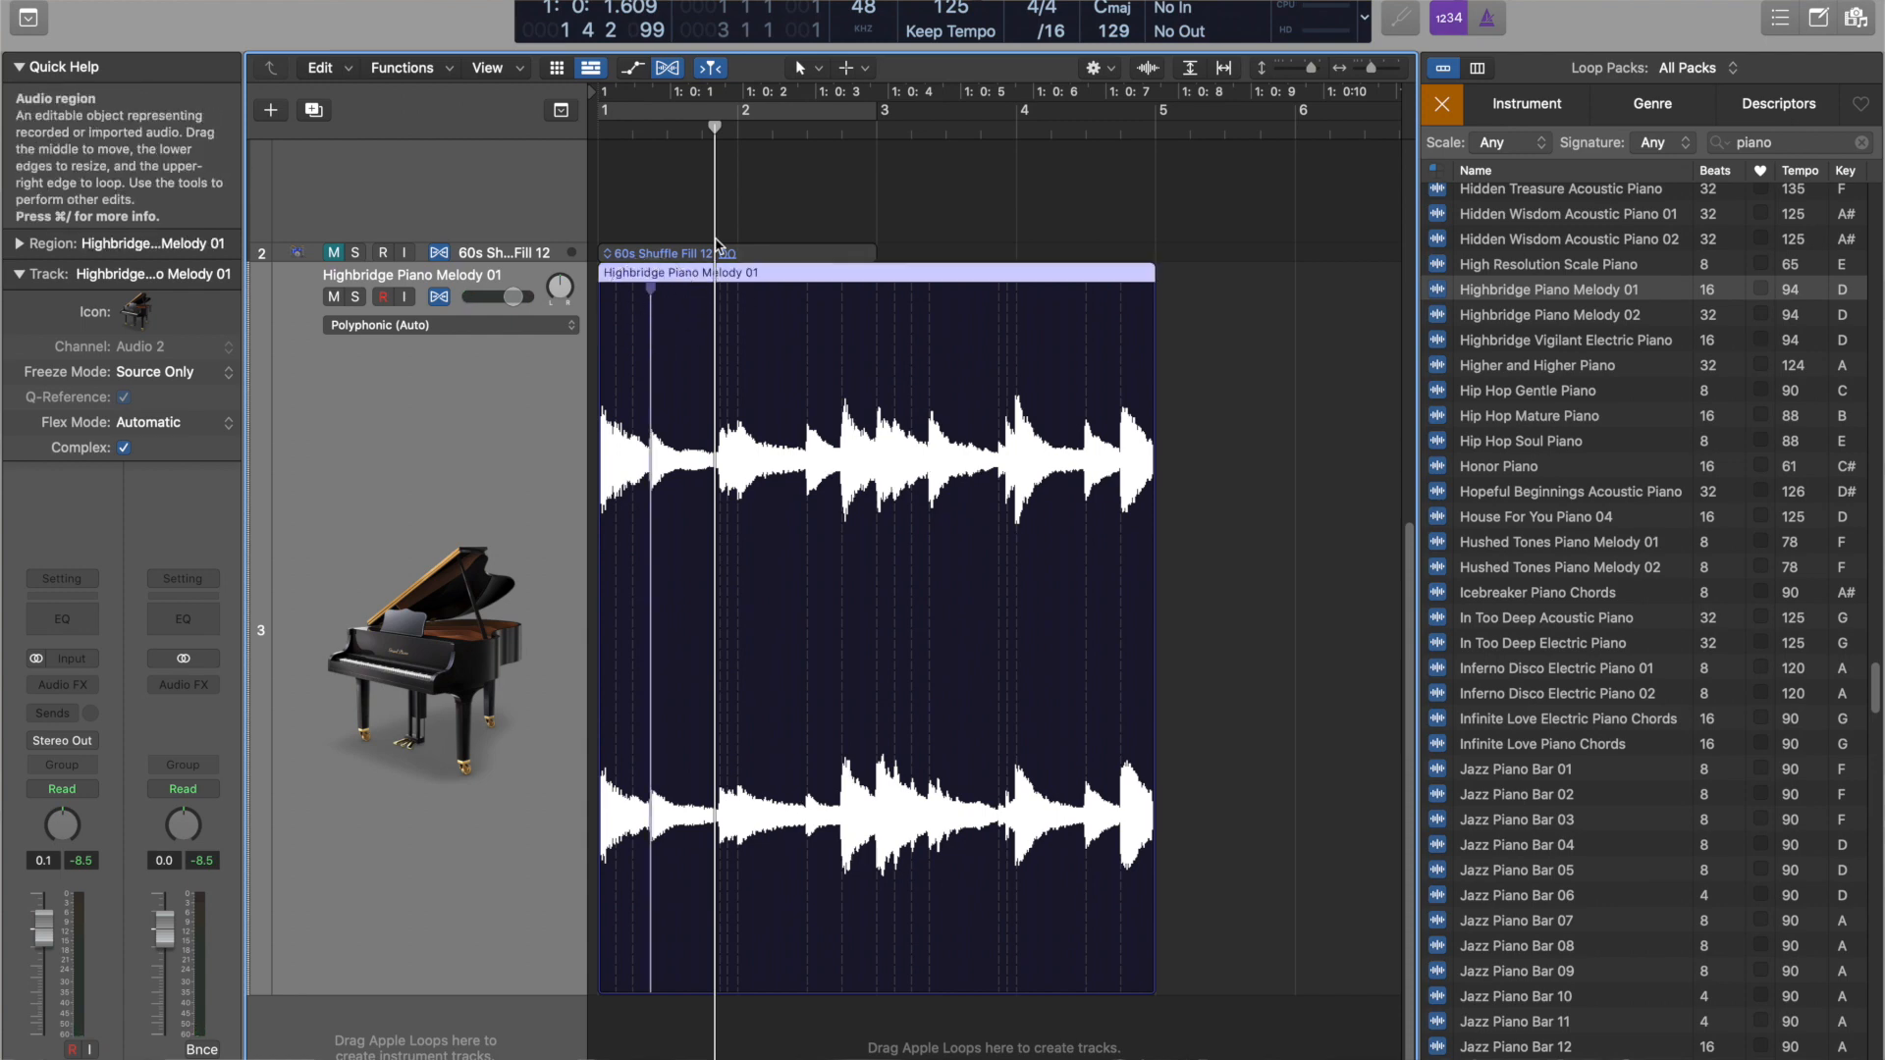
click(770, 125)
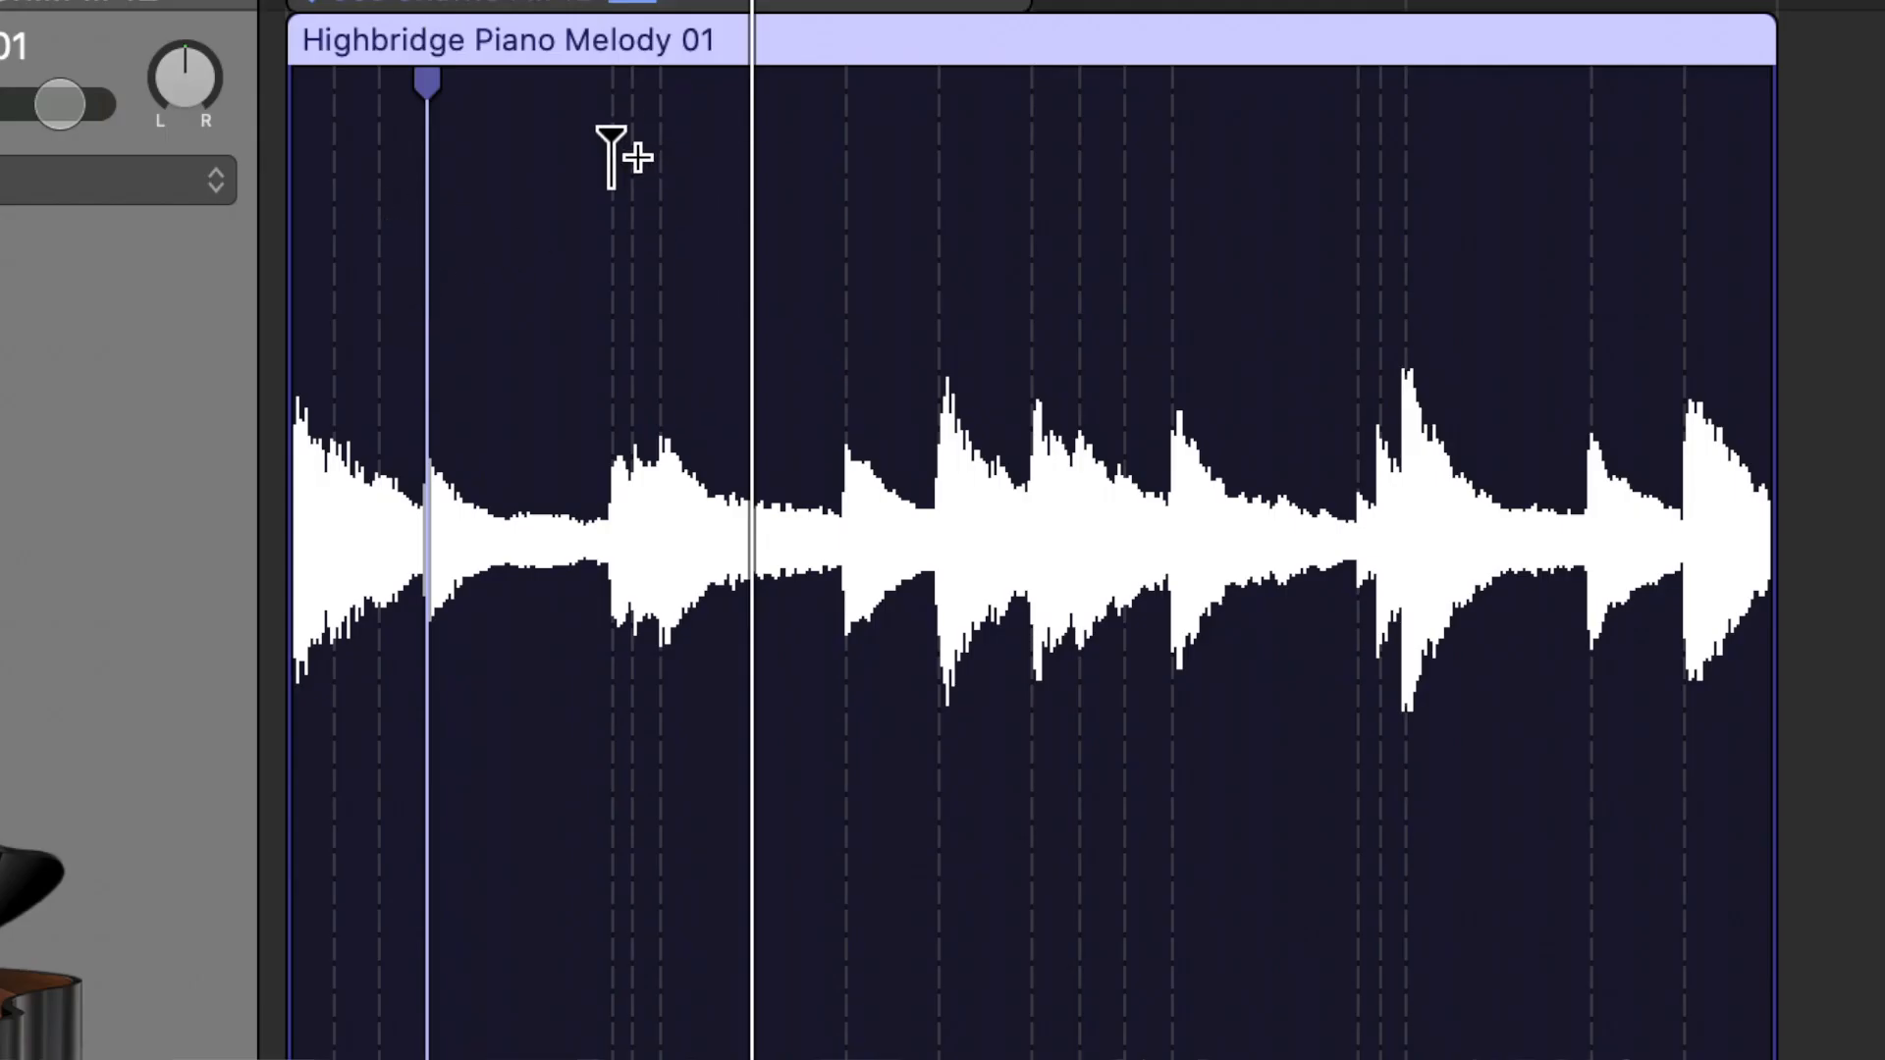
Add a flex marker at the piano melody's third note and shift it to about the middle of bar 2.
click(611, 132)
drag(721, 294, 825, 309)
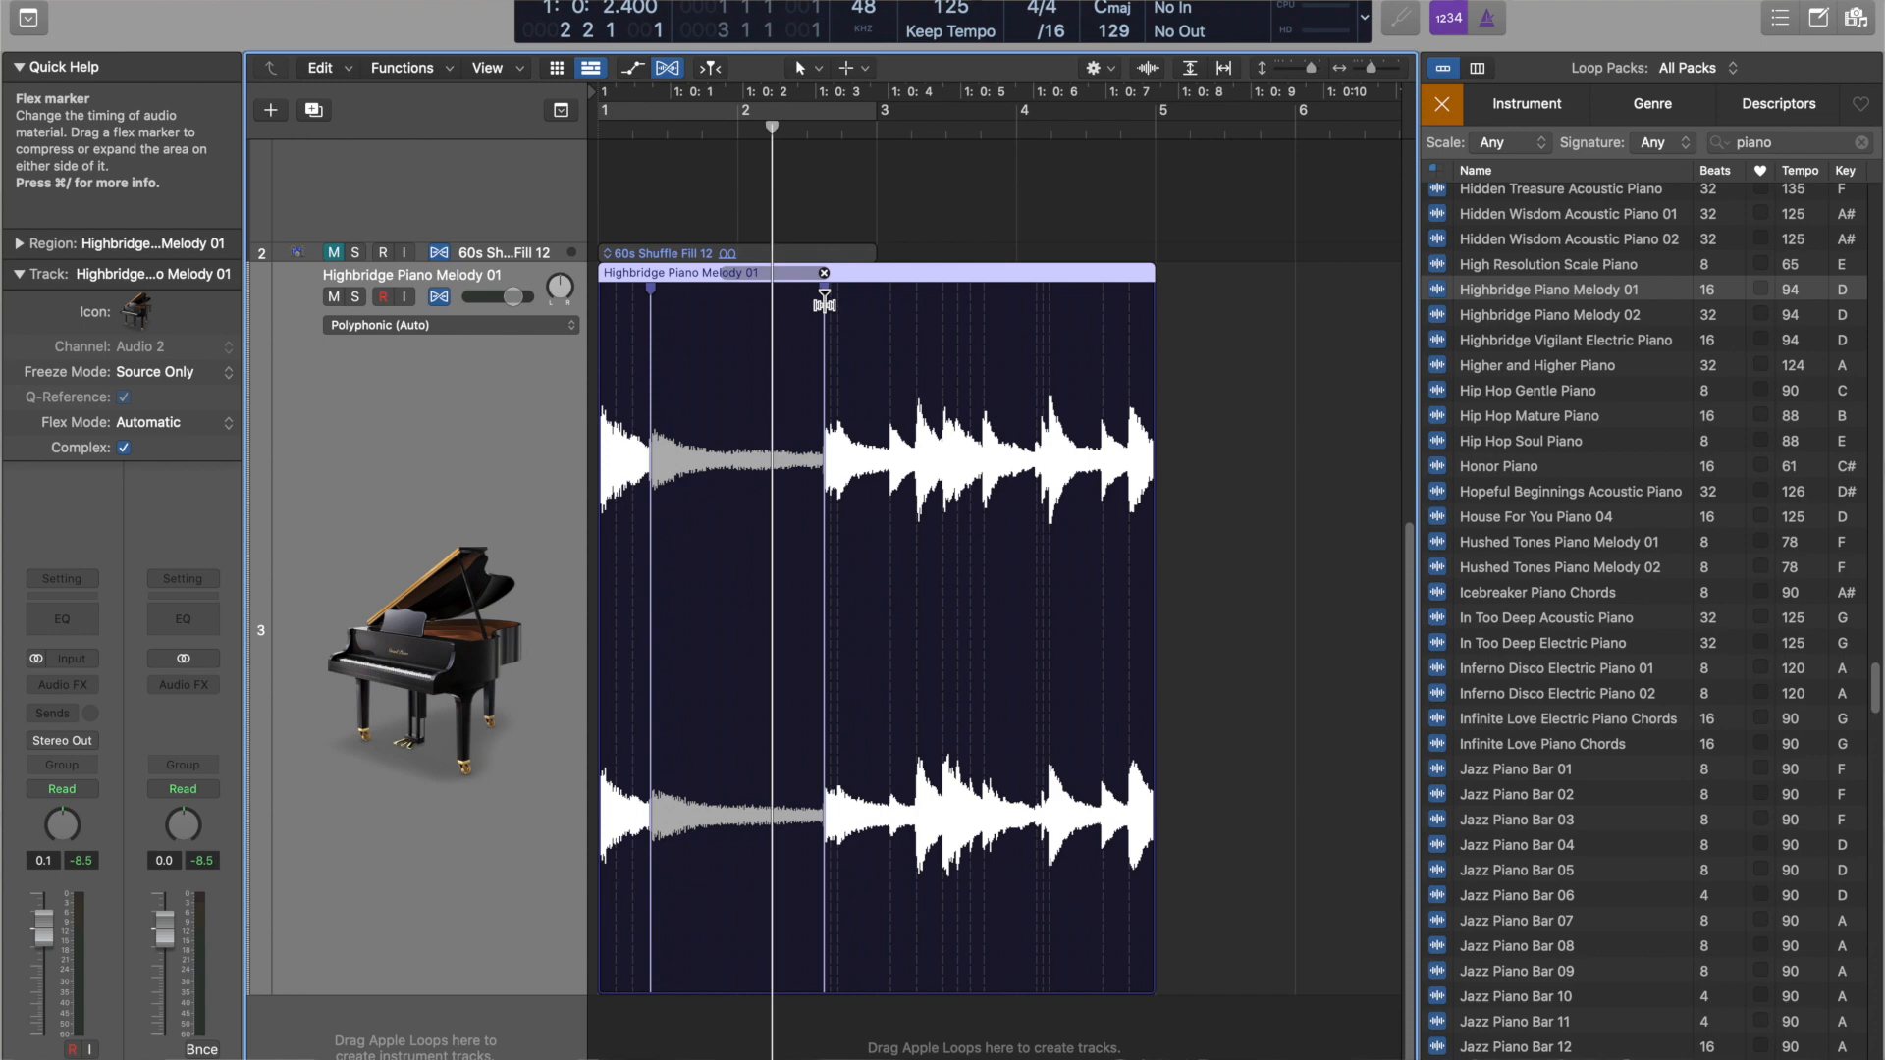
click(824, 273)
key(Return)
key(space)
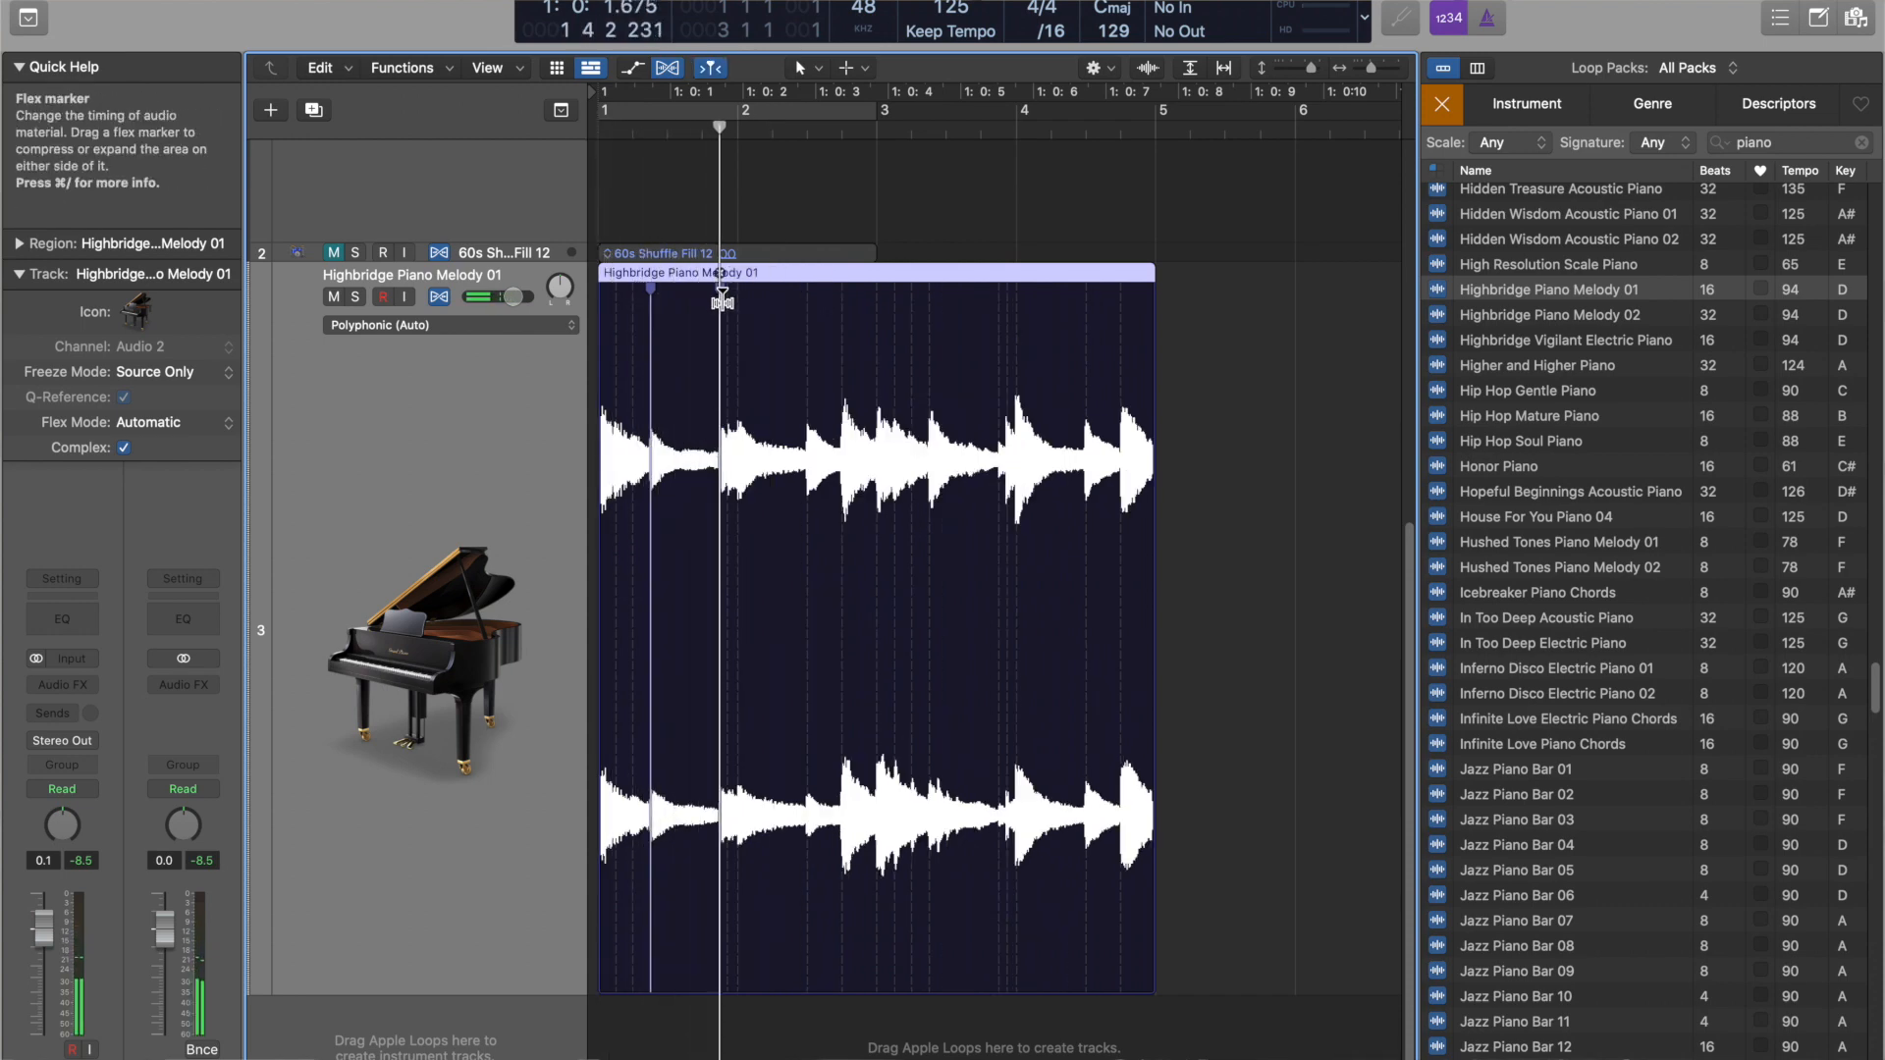
drag(723, 309, 808, 309)
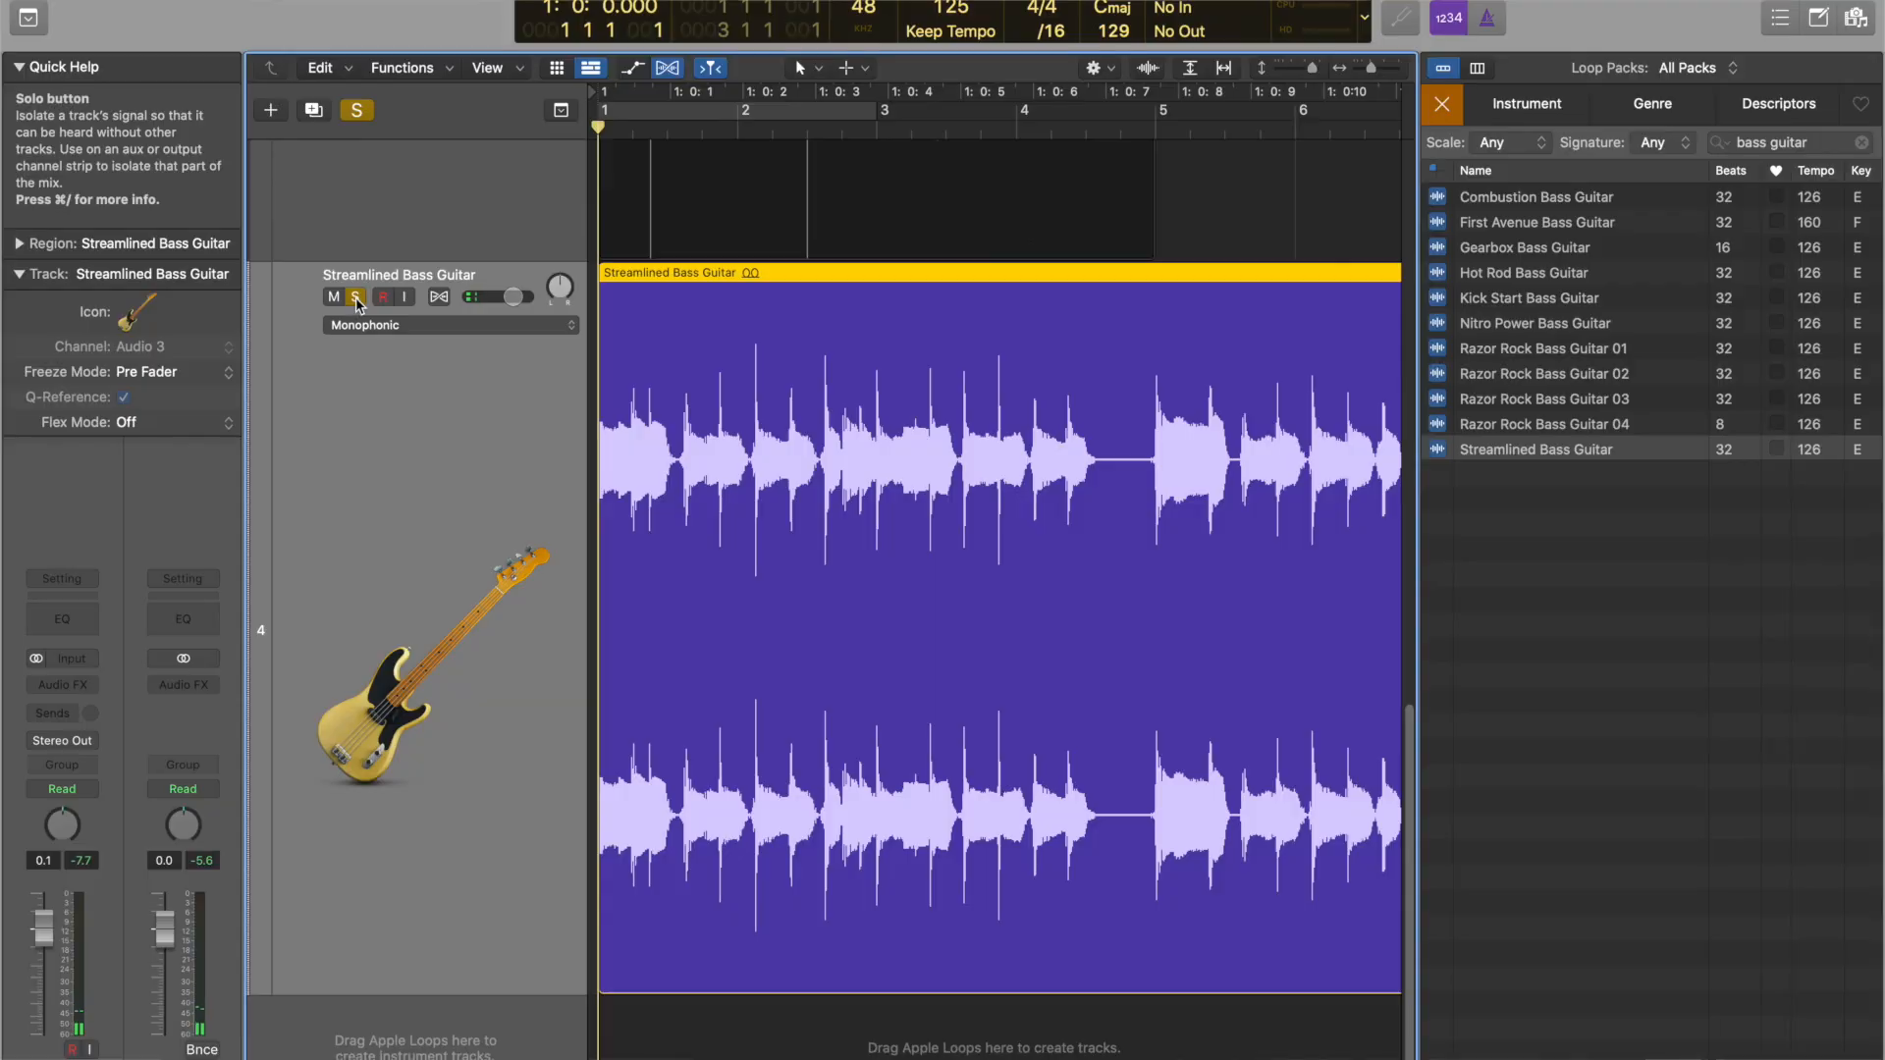
Stretch the tail of the Streamlined Bass Guitar note in bar 8 to about position 8 4 2 69 and audition it.
key(space)
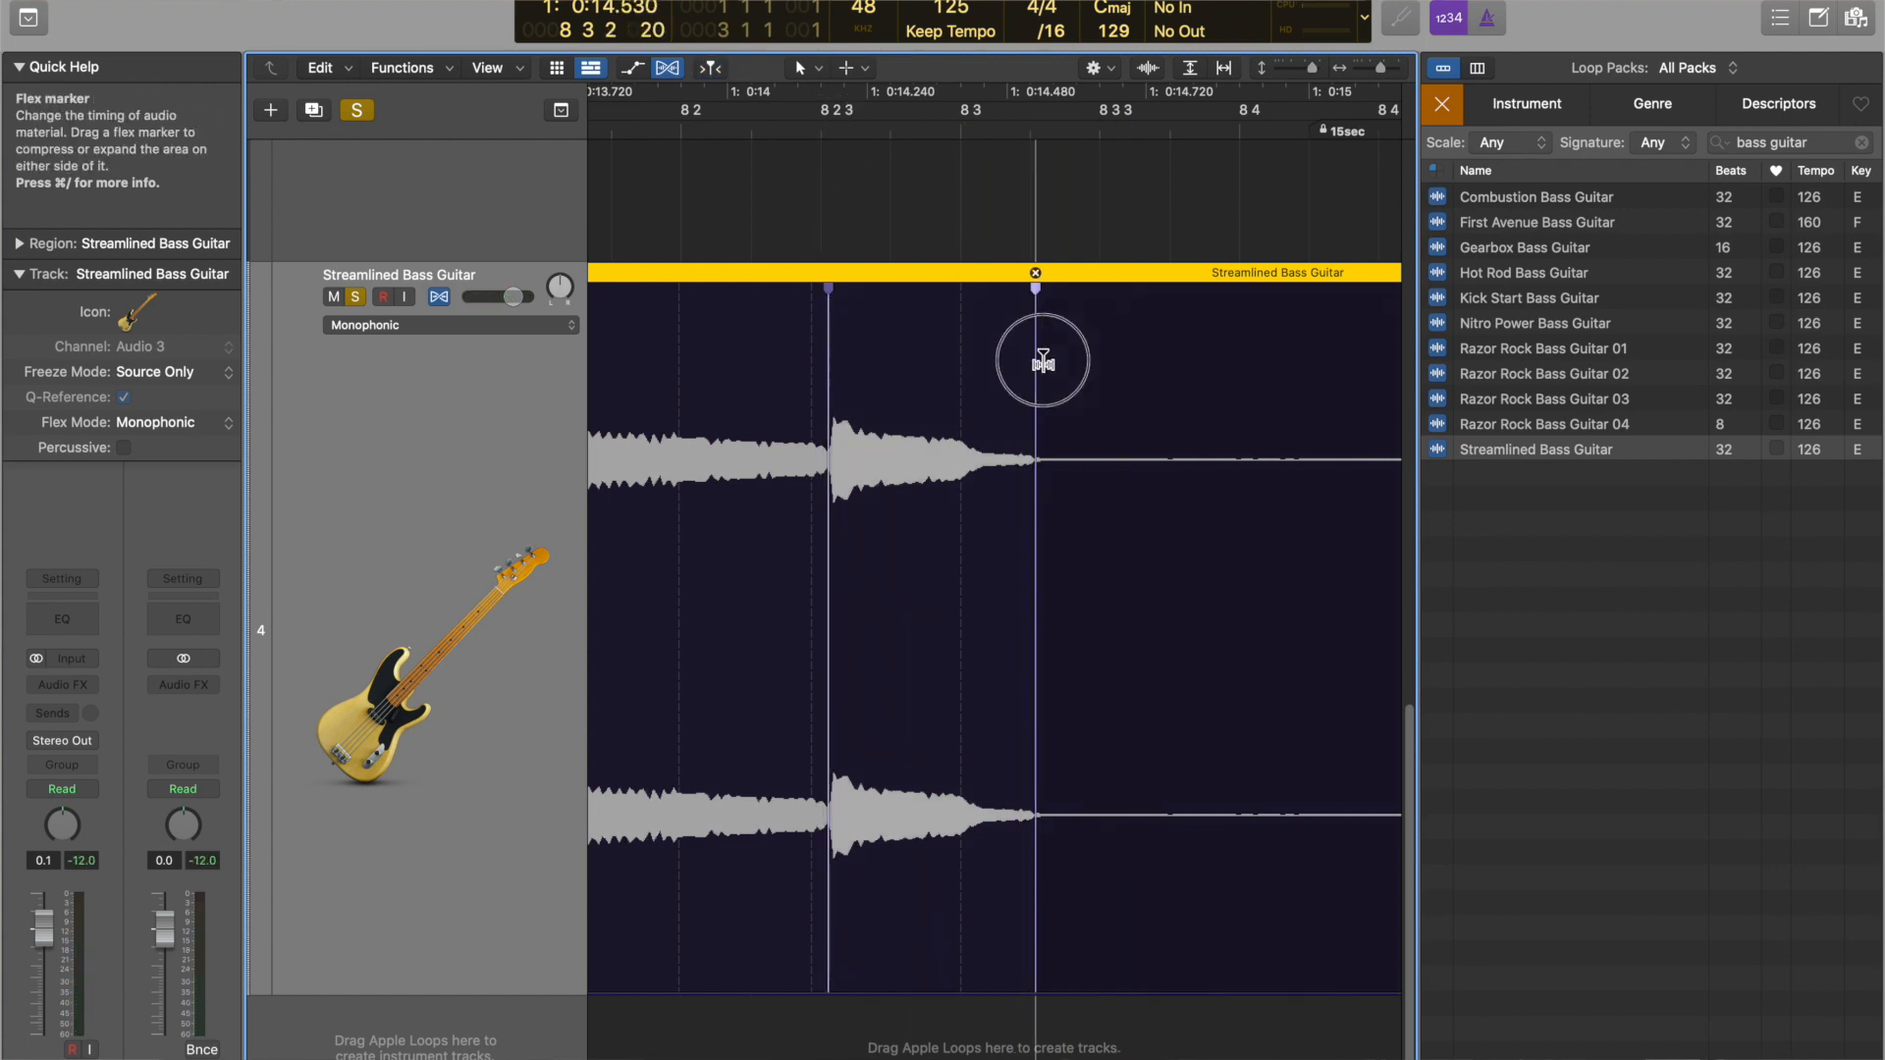
drag(1143, 371, 1326, 380)
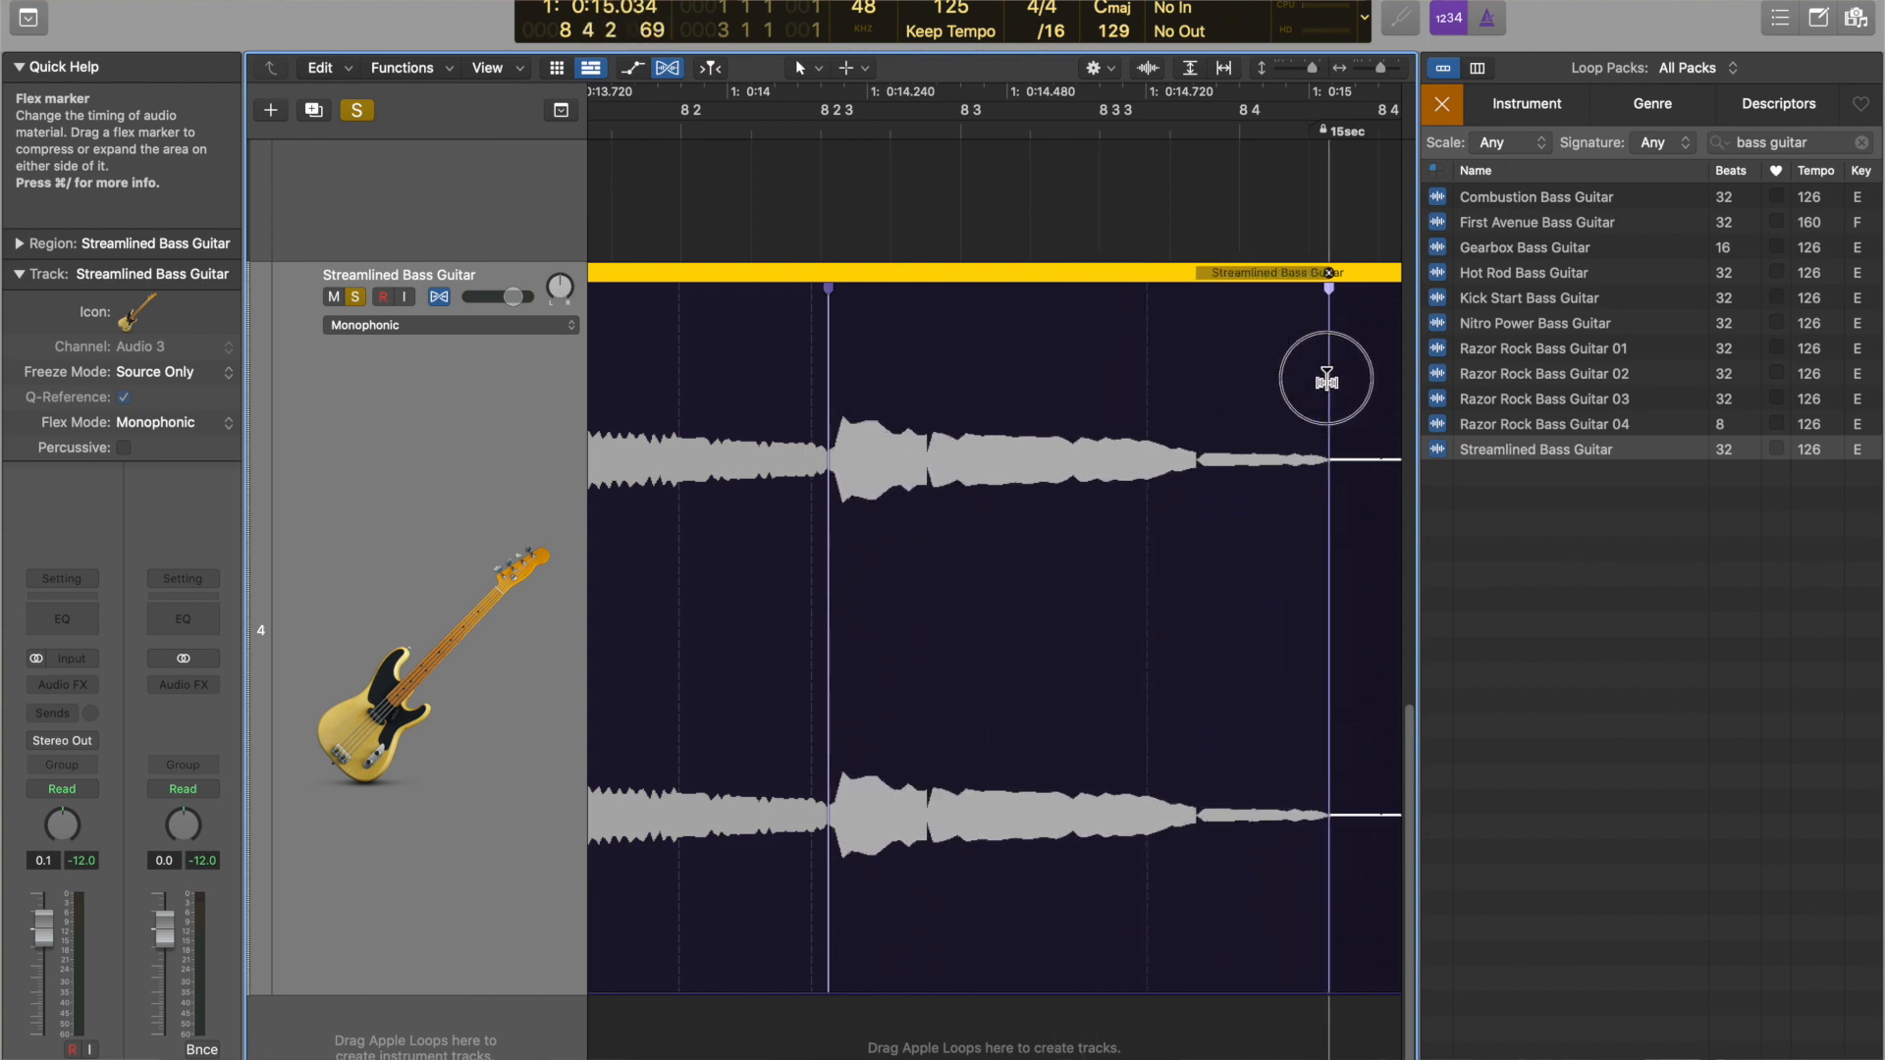
double_click(822, 133)
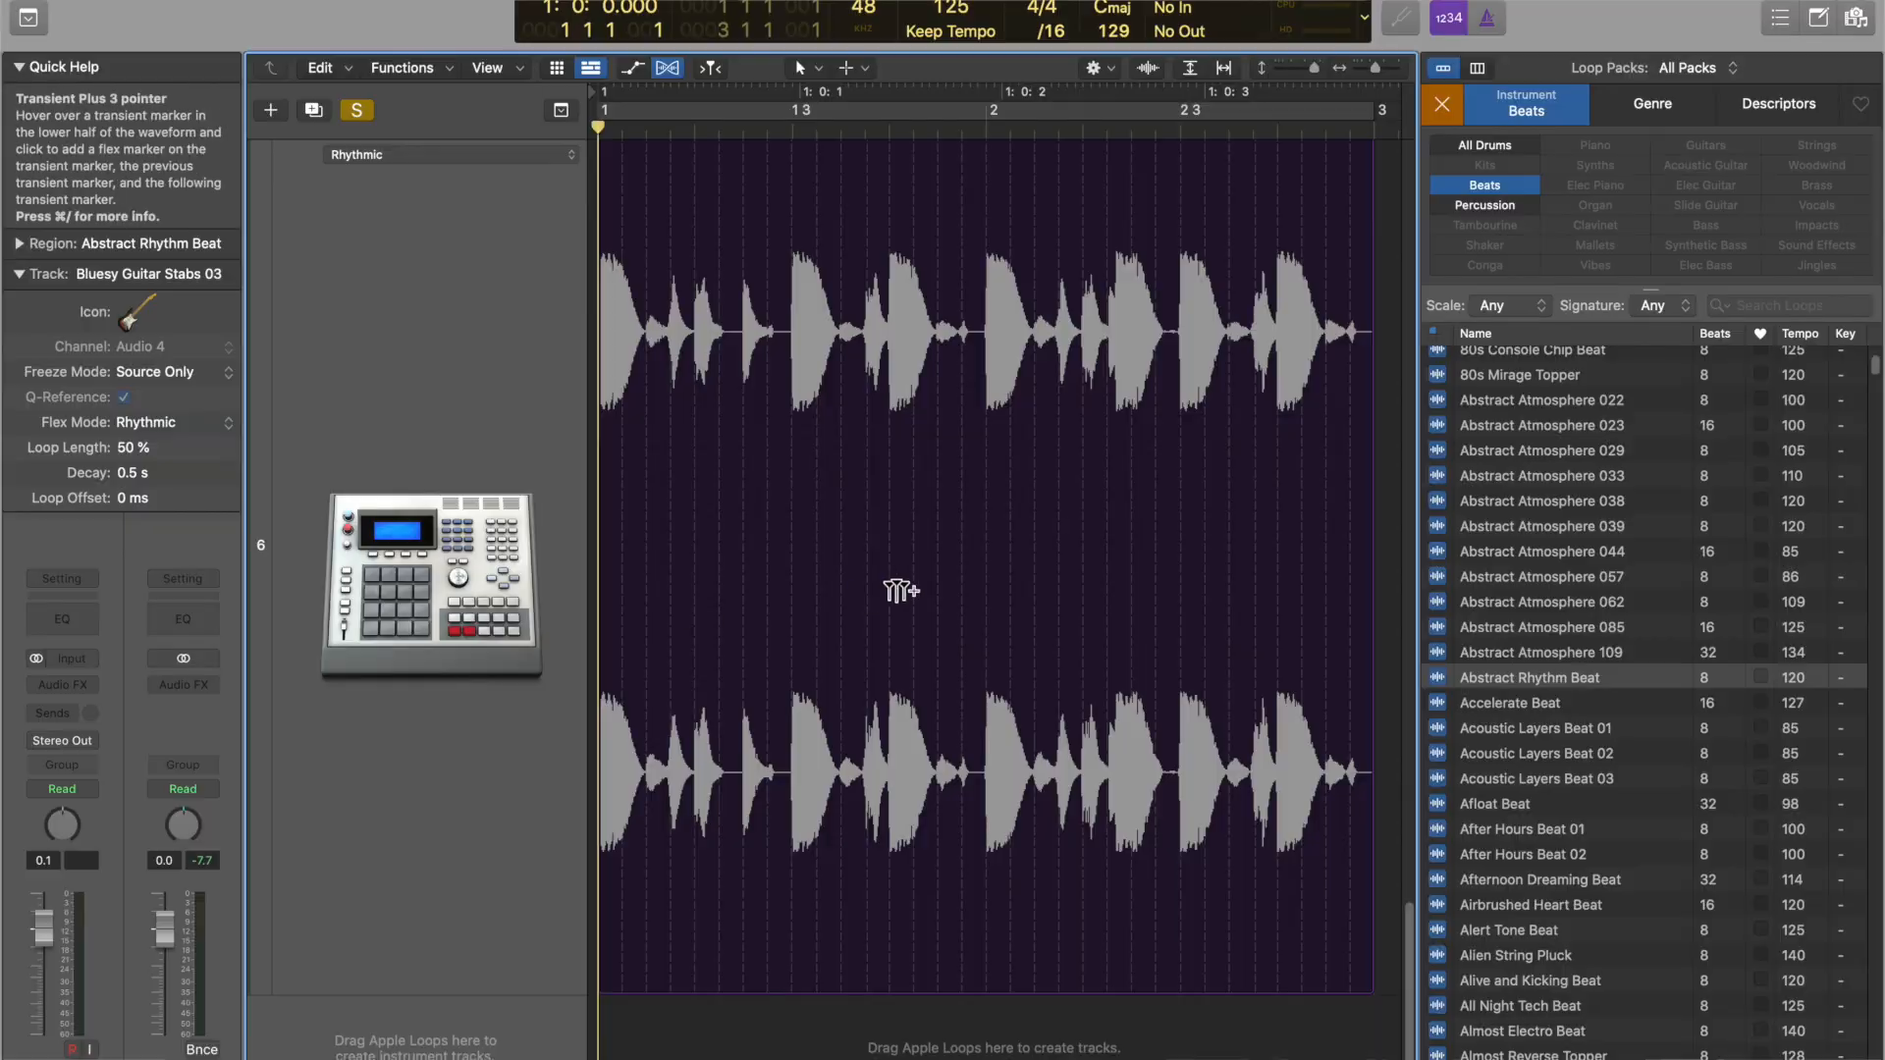
Solo the Bluesy Guitar Stabs 03 track and play it.
scroll(1002, 606, up, 3)
scroll(1001, 606, down, 3)
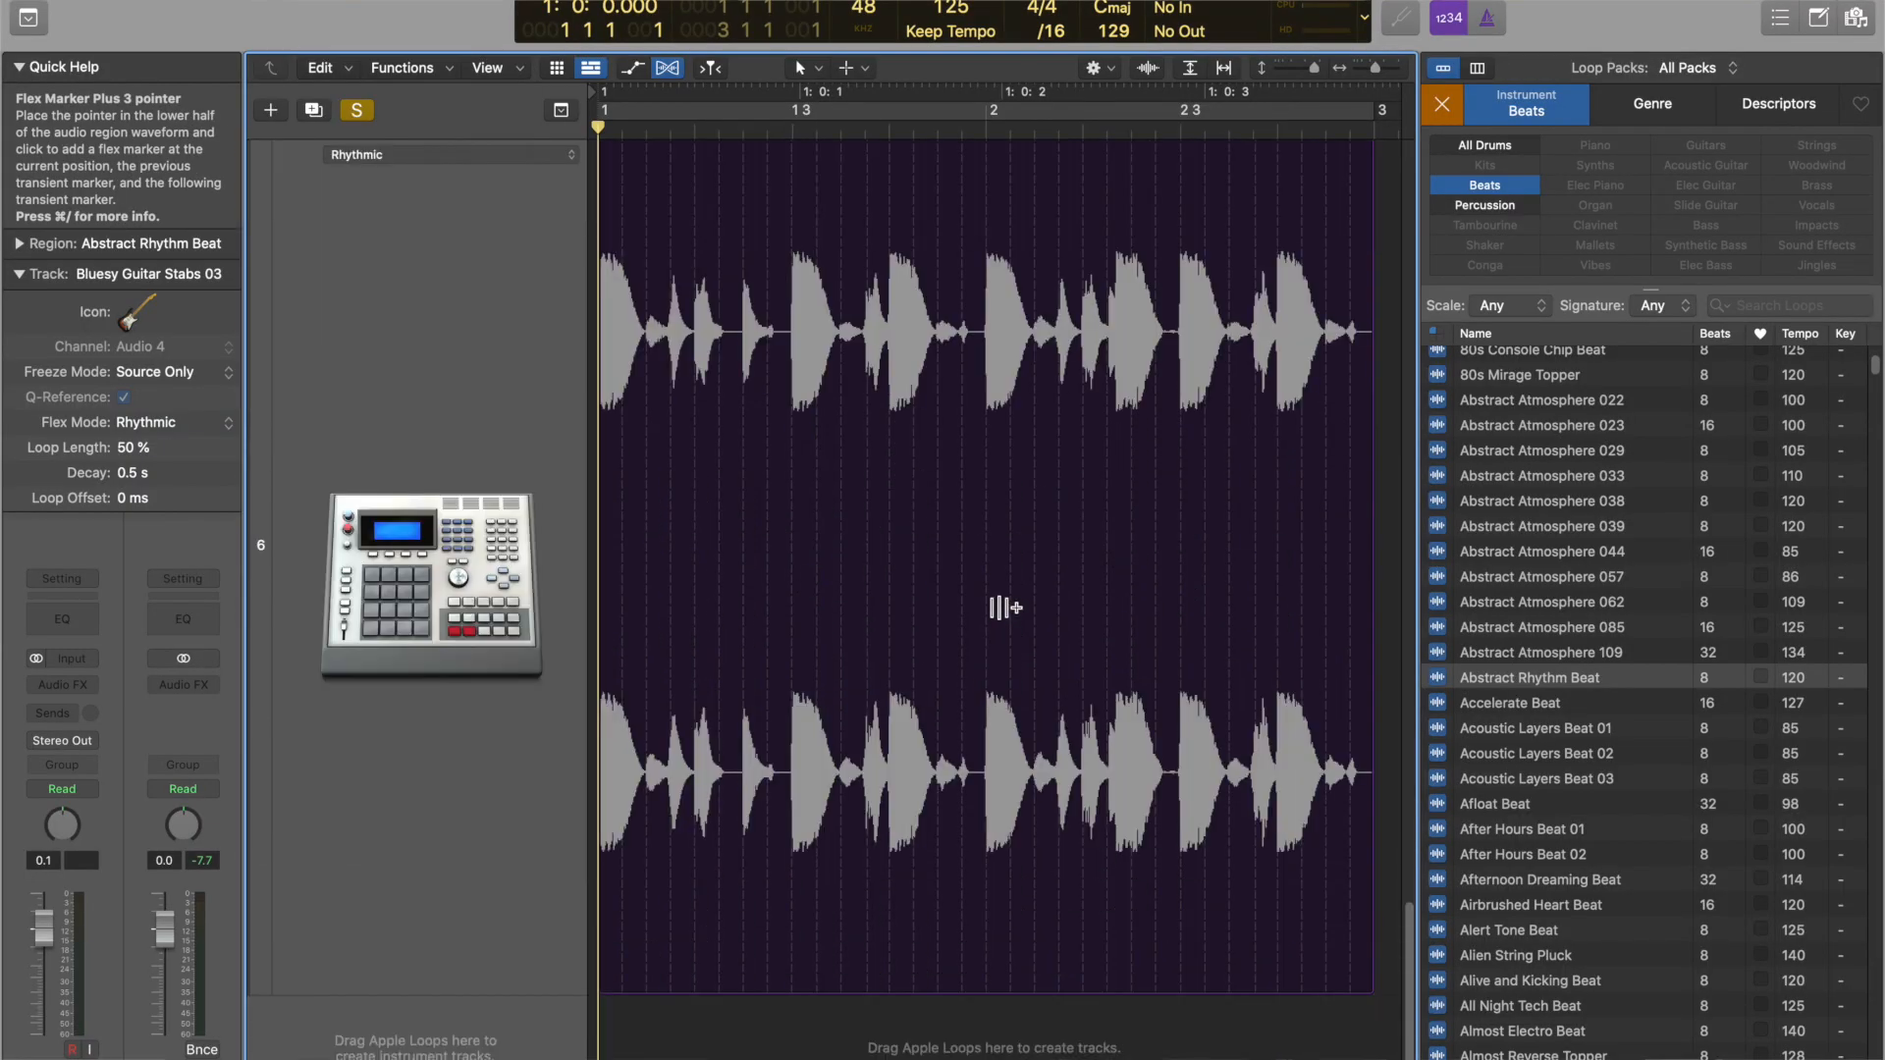
scroll(1001, 605, up, 5)
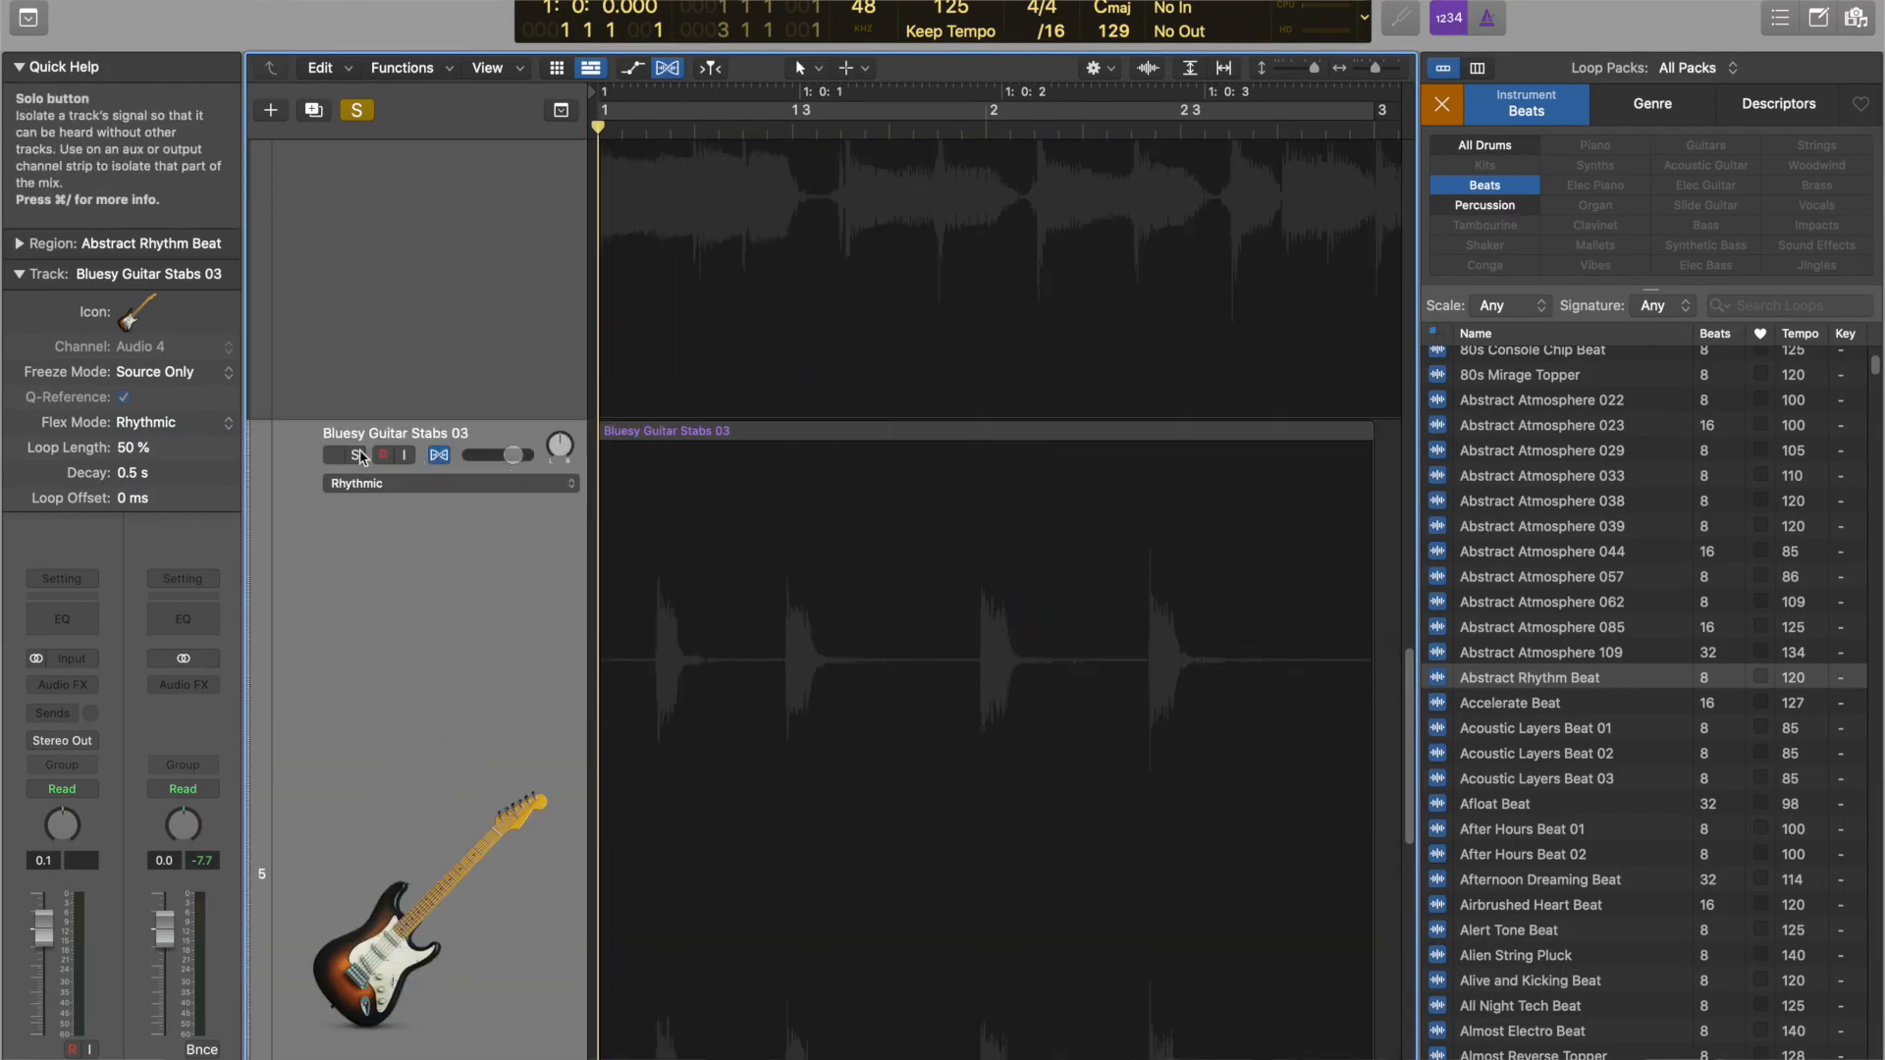
click(358, 457)
key(space)
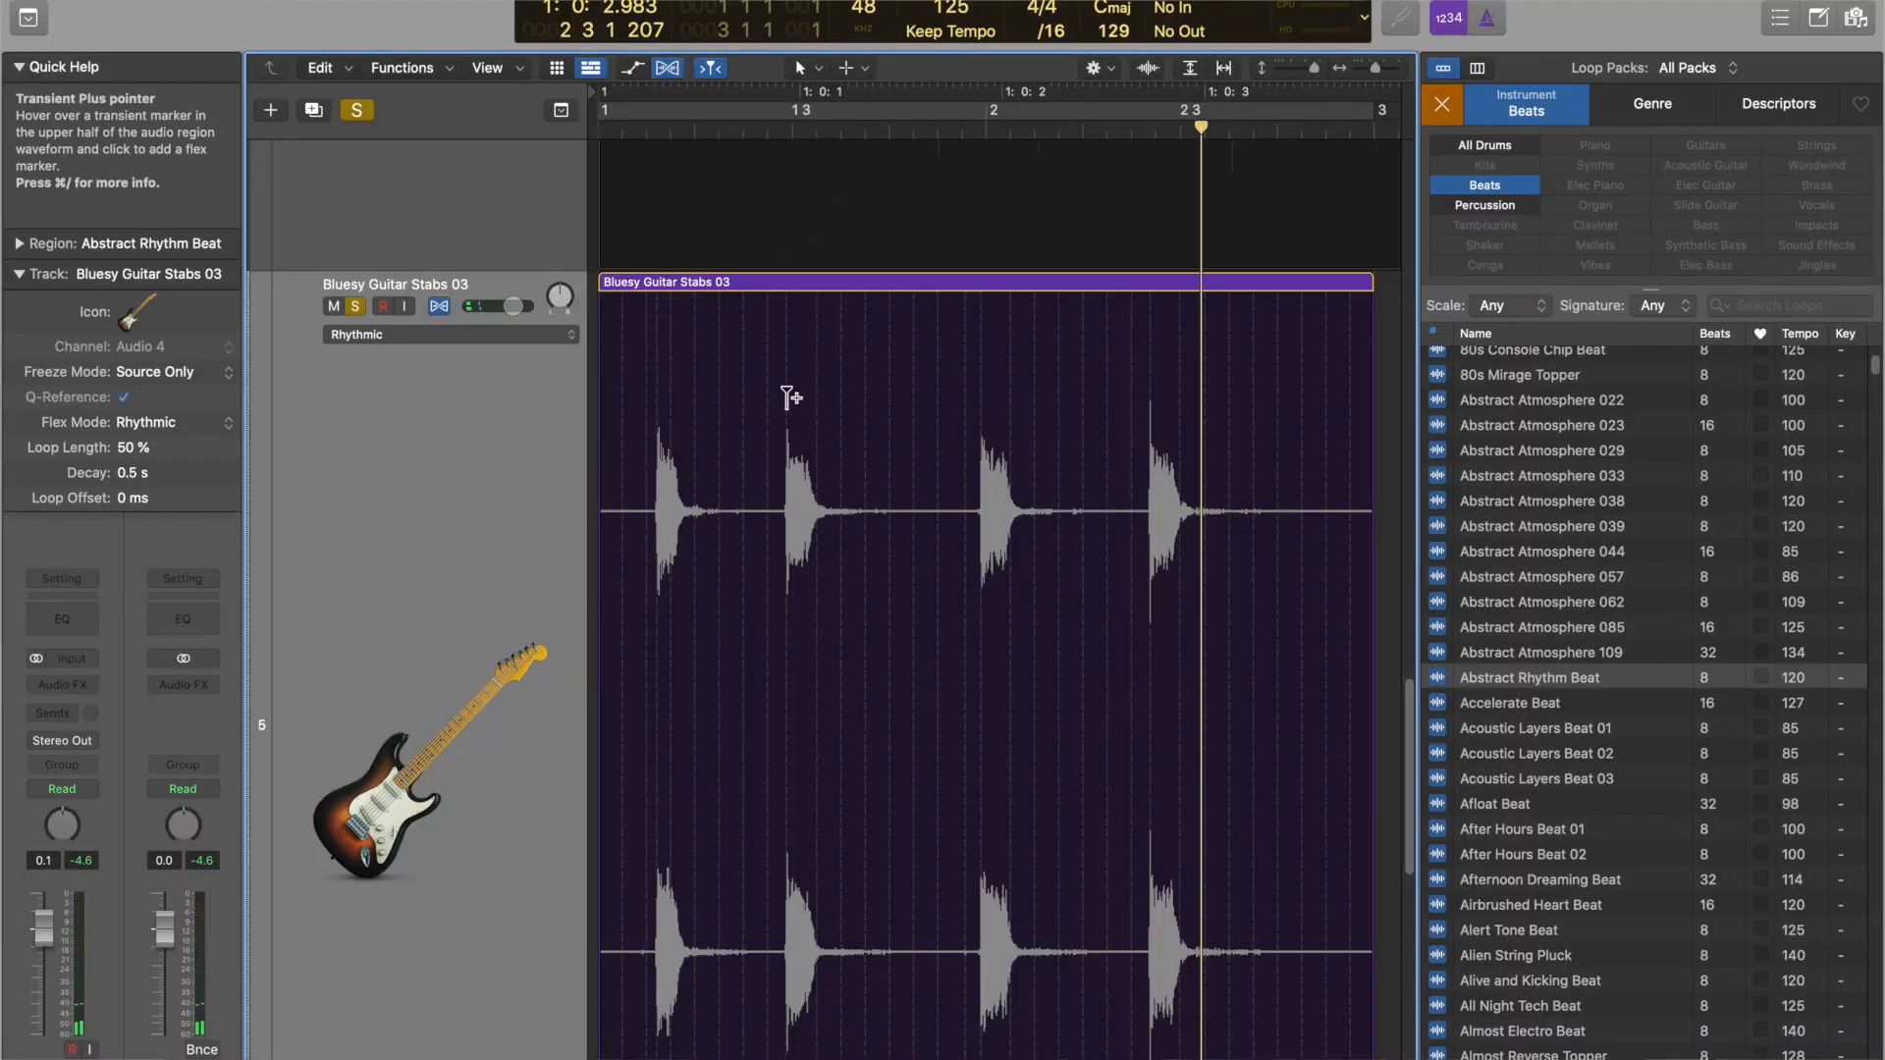
Add flex markers around the second guitar stab in Bluesy Guitar Stabs 03 and move the middle marker slightly earlier.
click(658, 428)
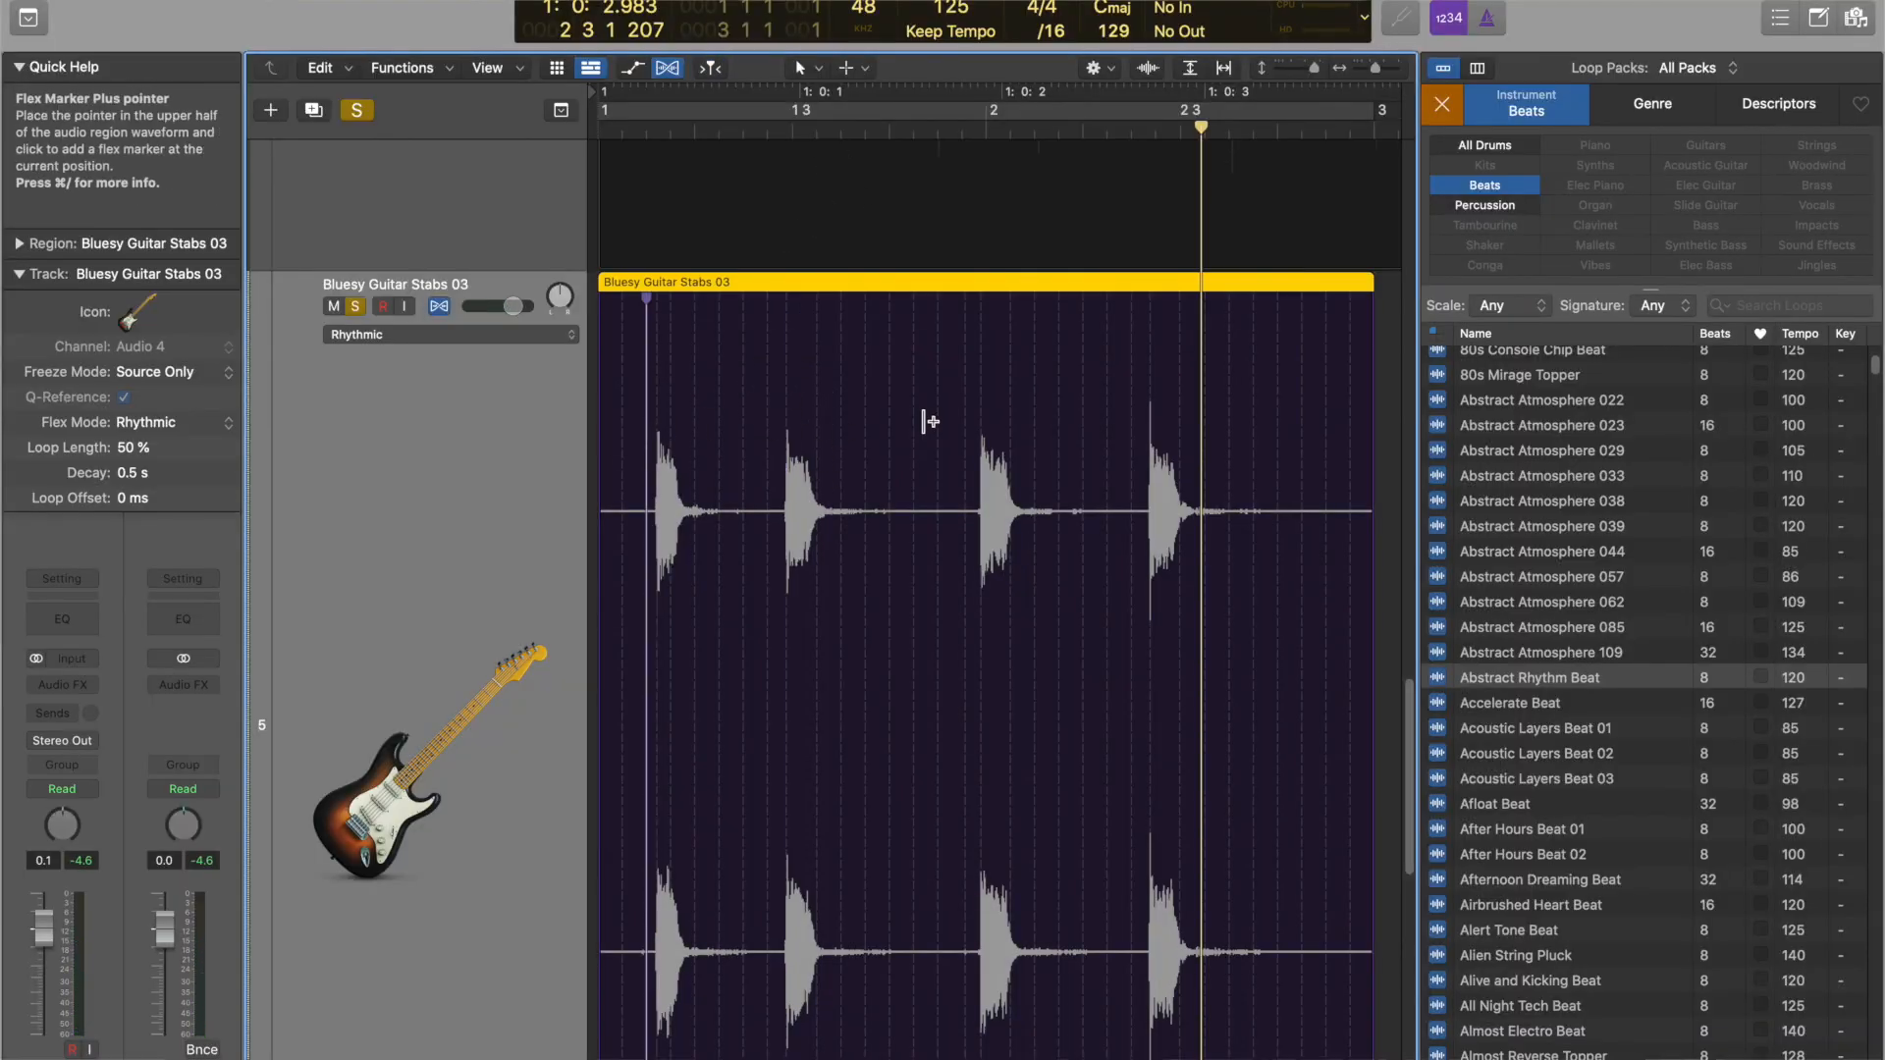
click(981, 425)
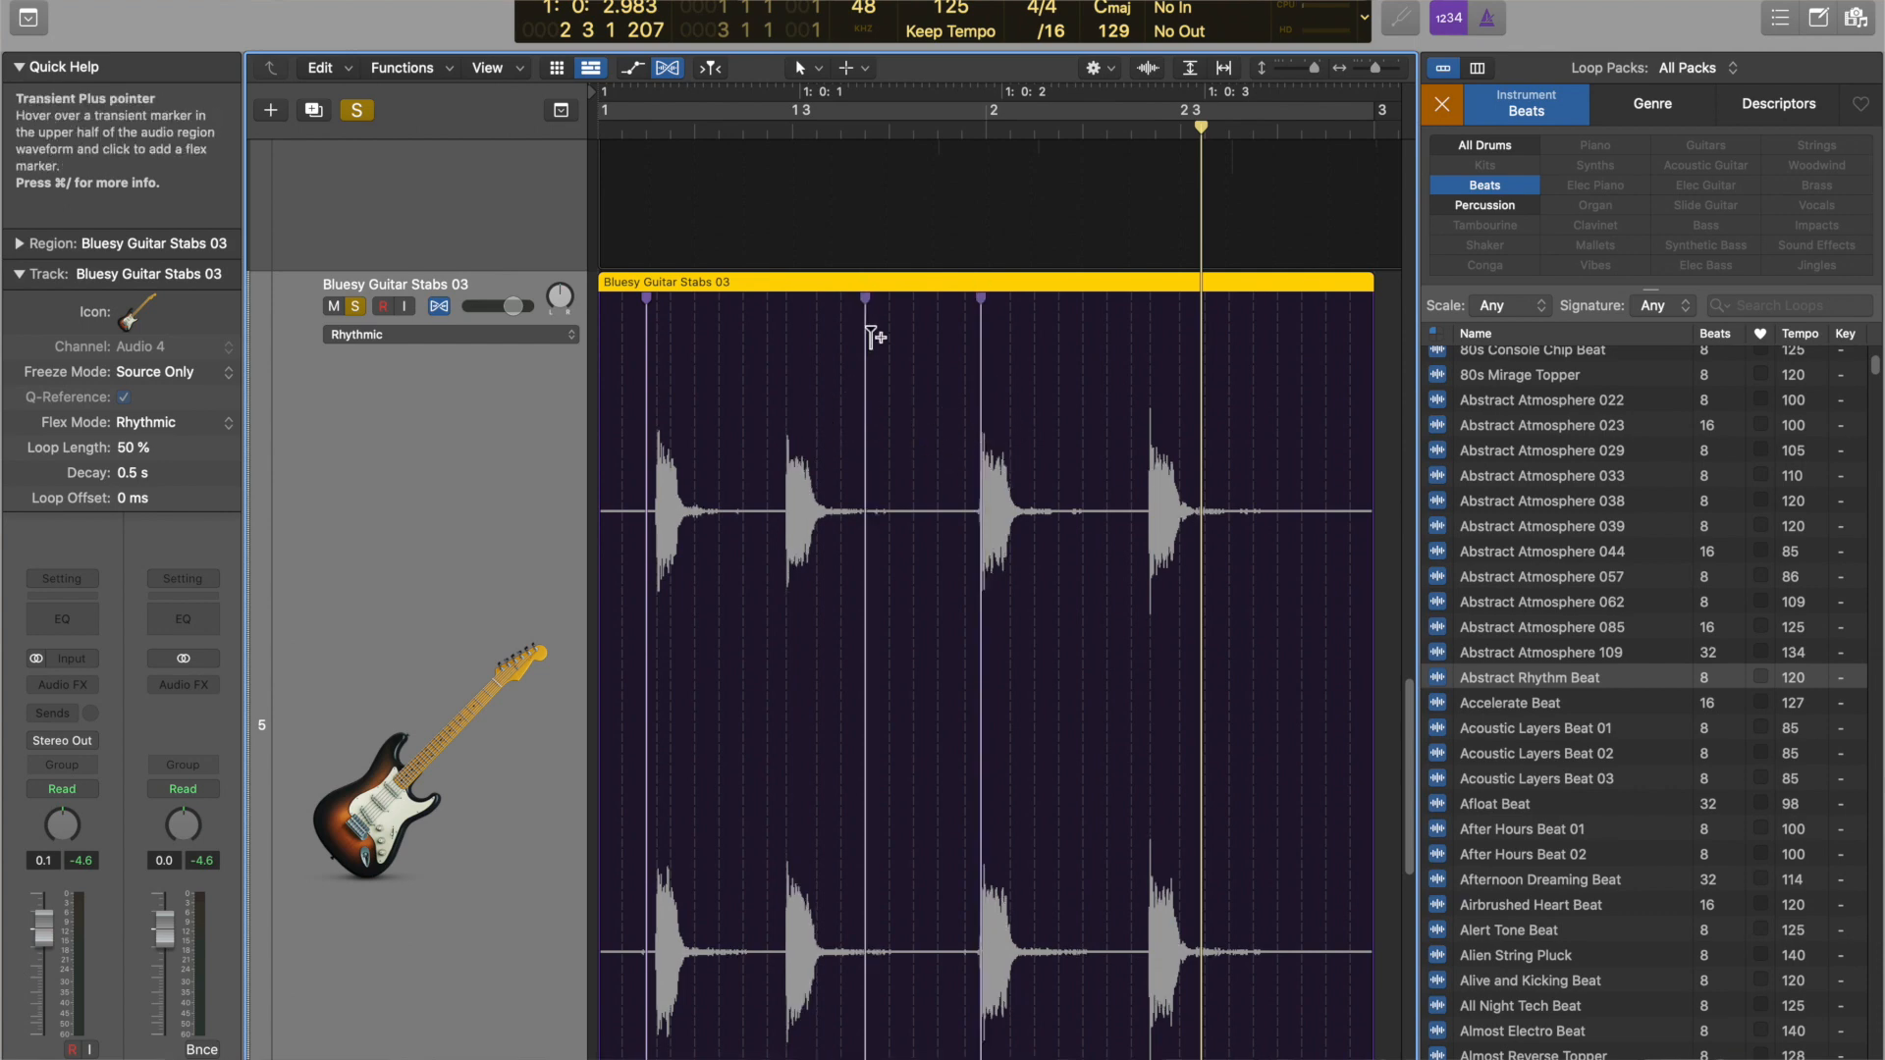
mouse_move(864, 296)
mouse_down()
mouse_move(828, 304)
mouse_move(853, 309)
mouse_up()
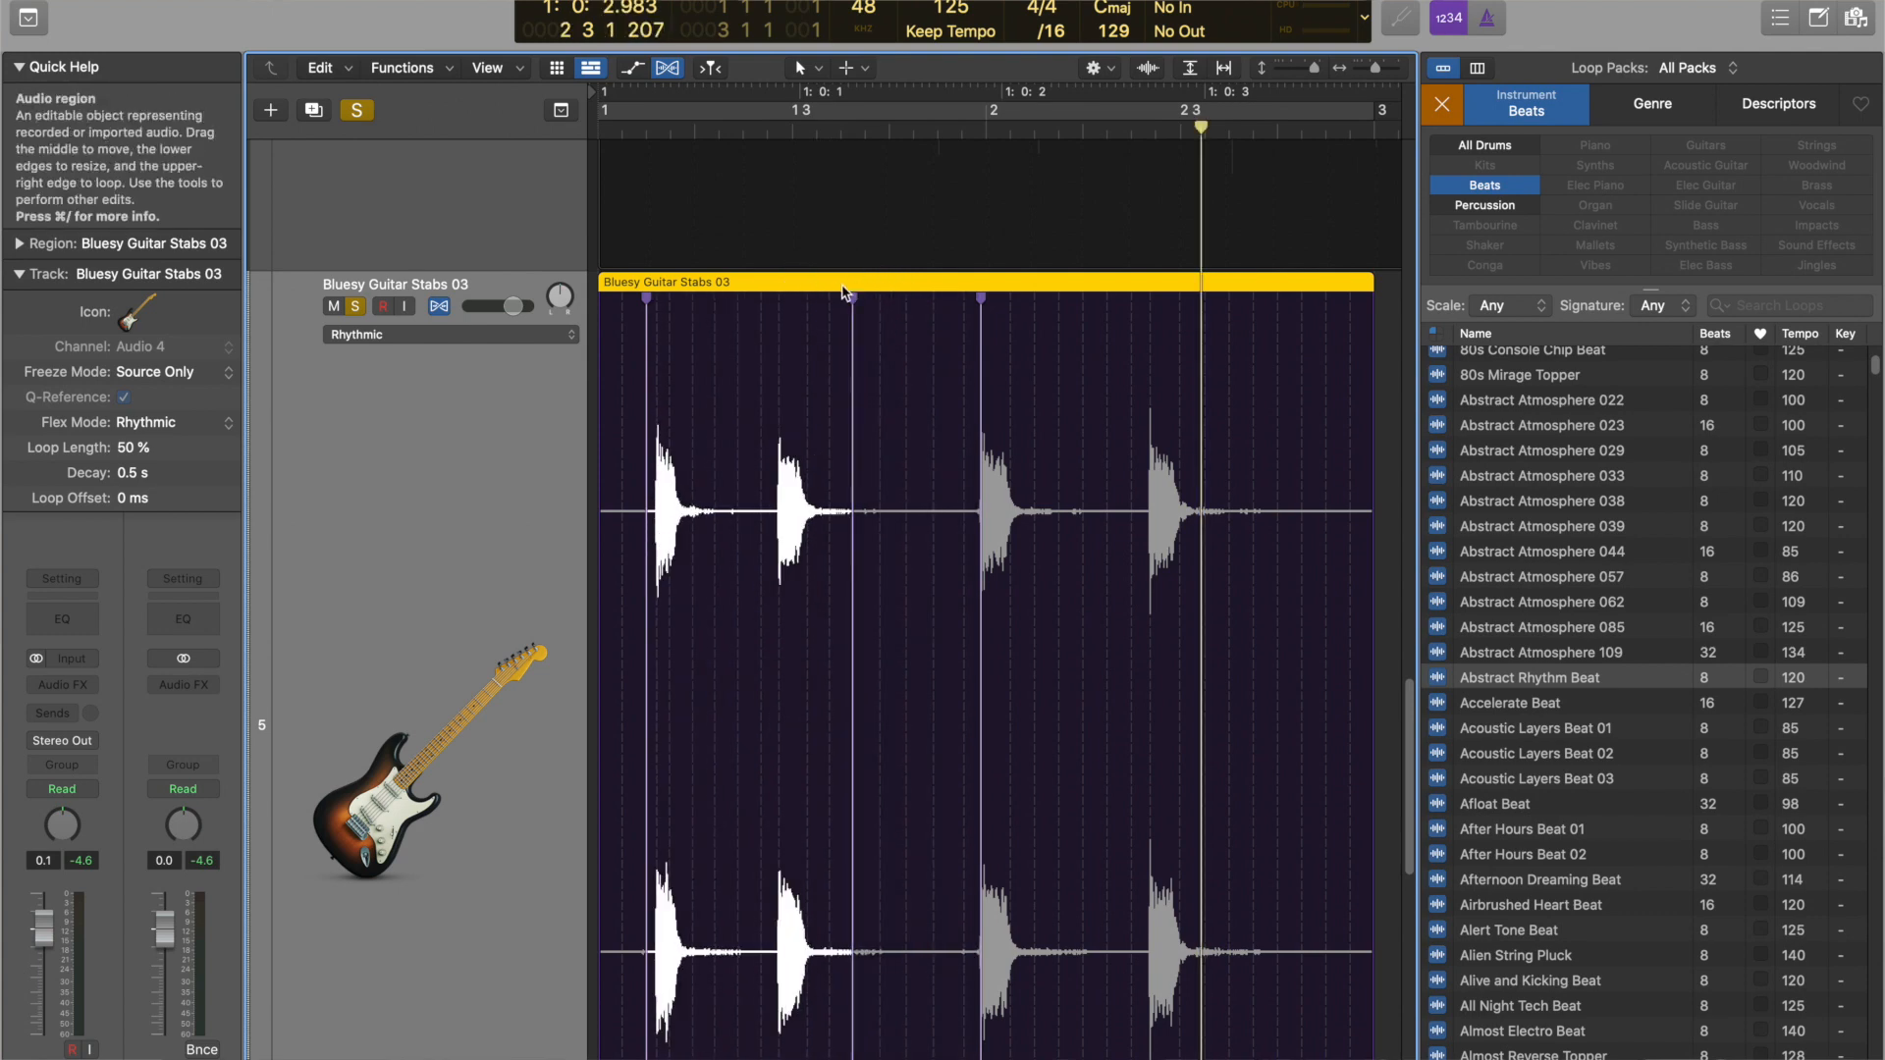
Clear the flex markers from the Bluesy Guitar Stabs 03 region, audition it, and undo the last change.
right_click(808, 281)
click(924, 289)
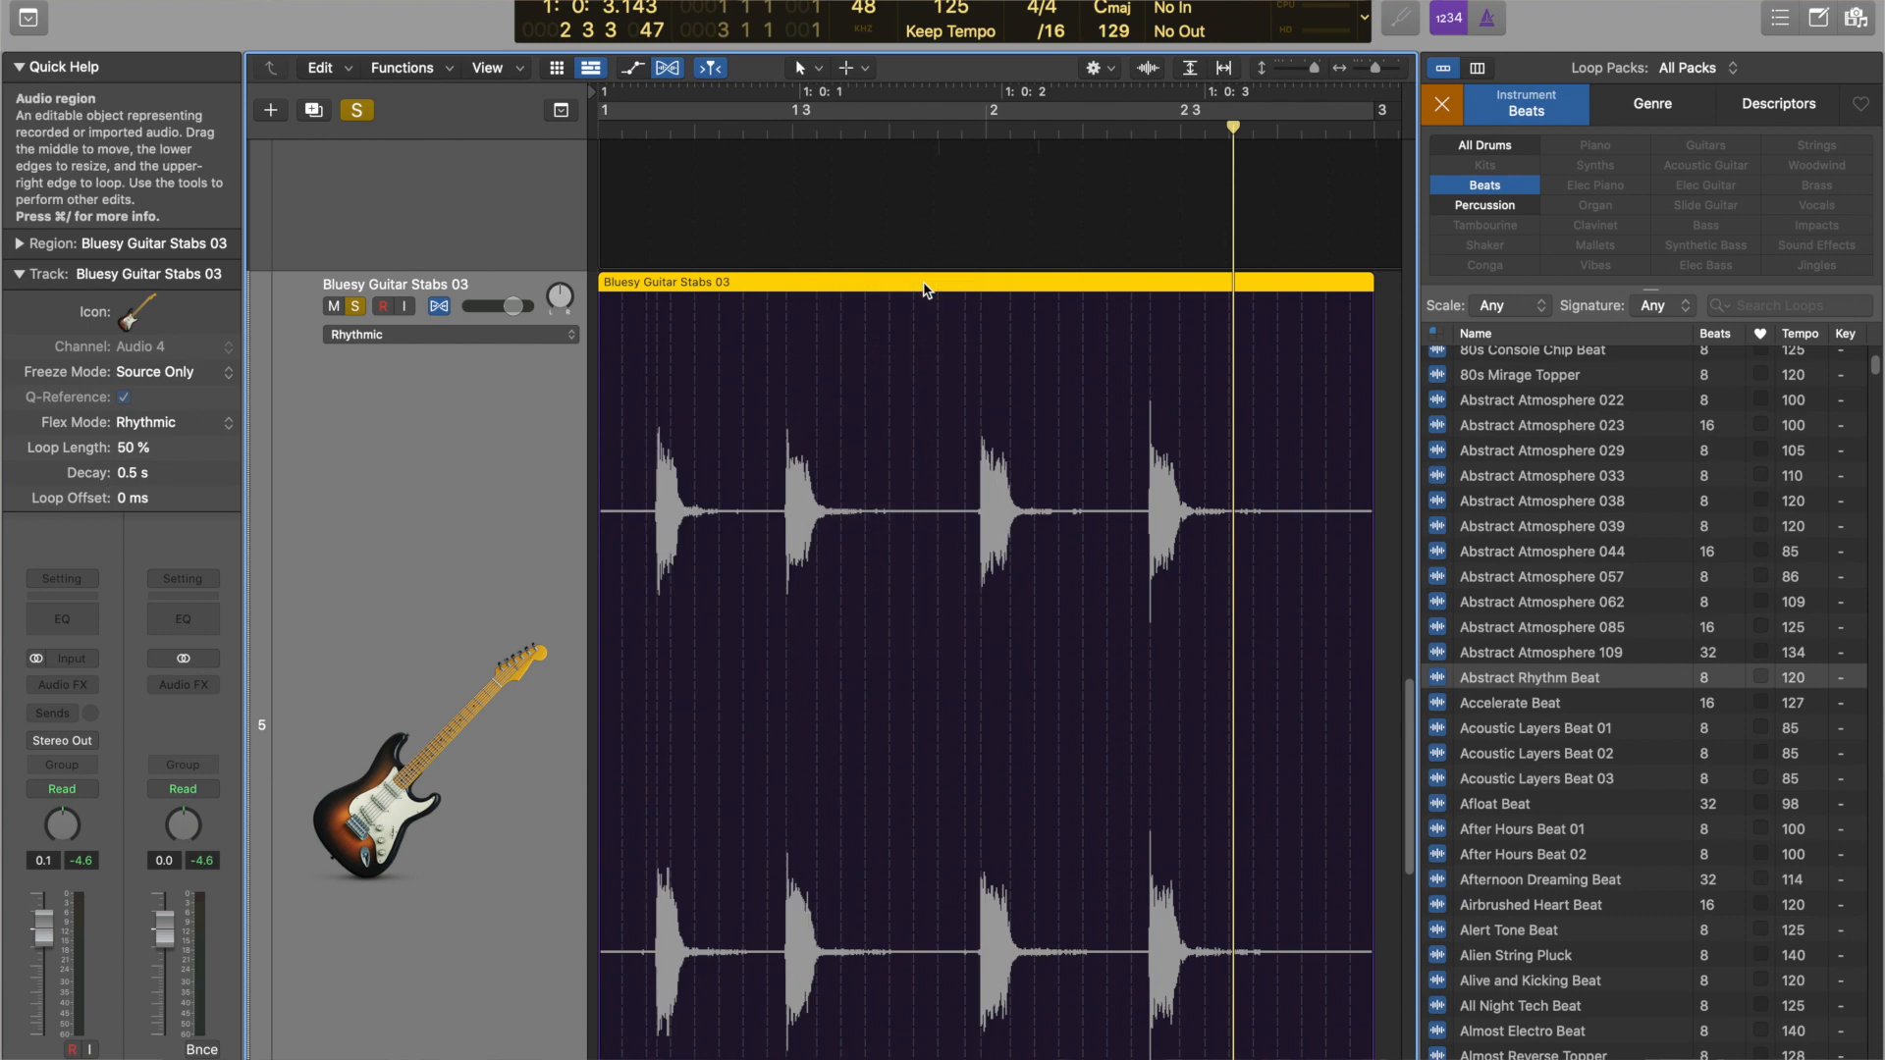
key(Return)
key(space)
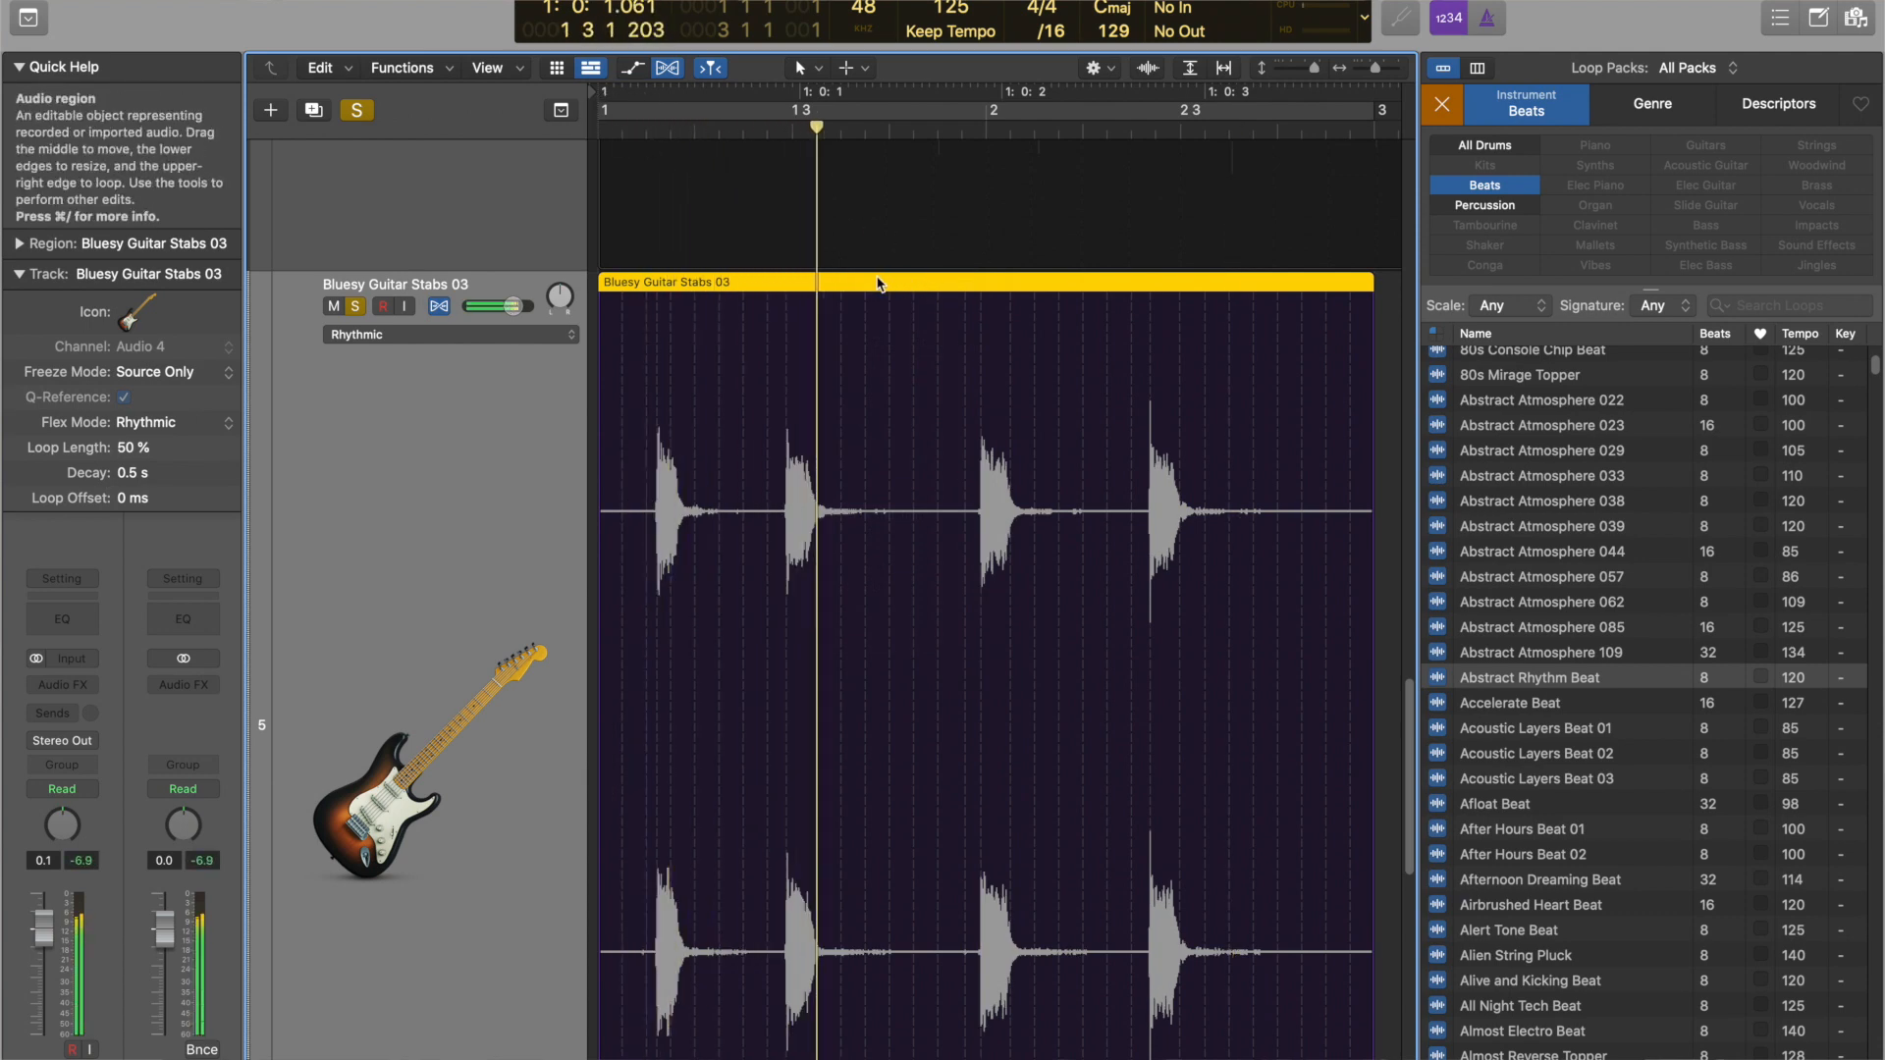
key(space)
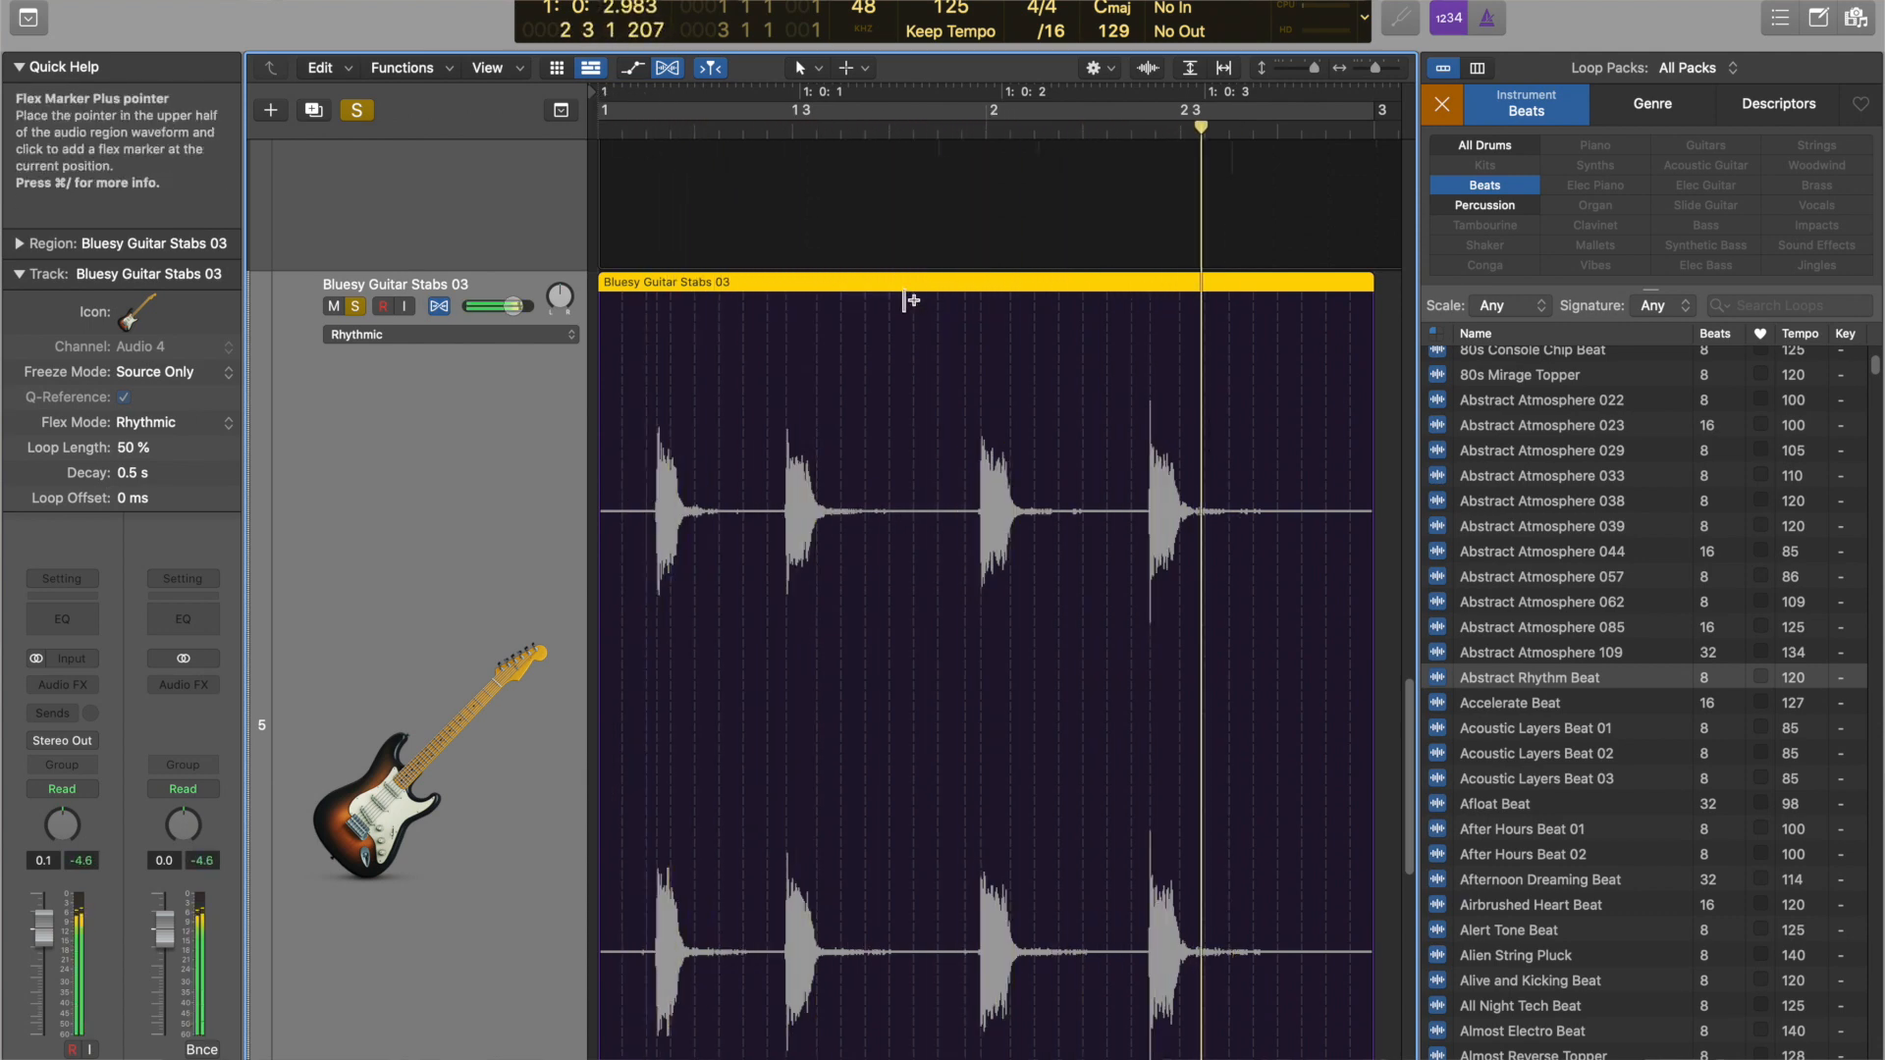
key(super+z)
Return the playhead to the start of bar 1 and audition the guitar stabs and the Abstract Rhythm Beat loop.
click(618, 131)
key(space)
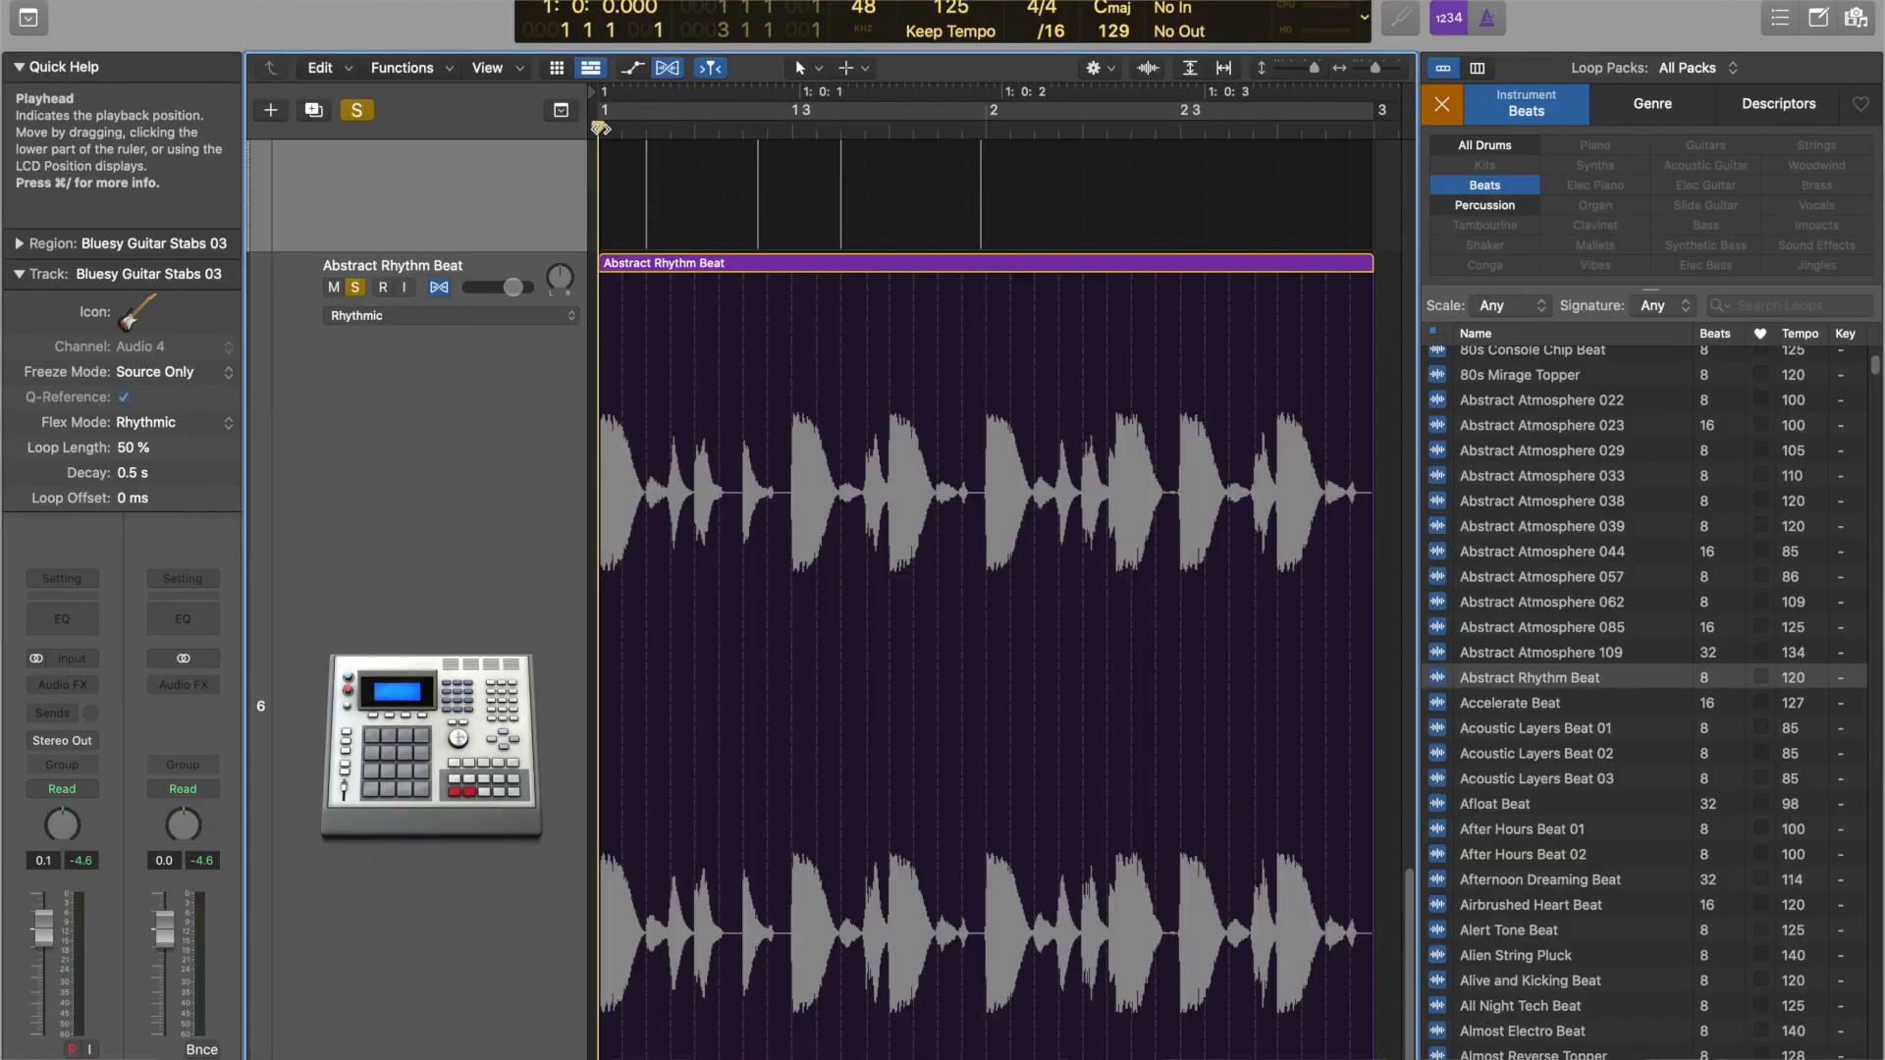
key(space)
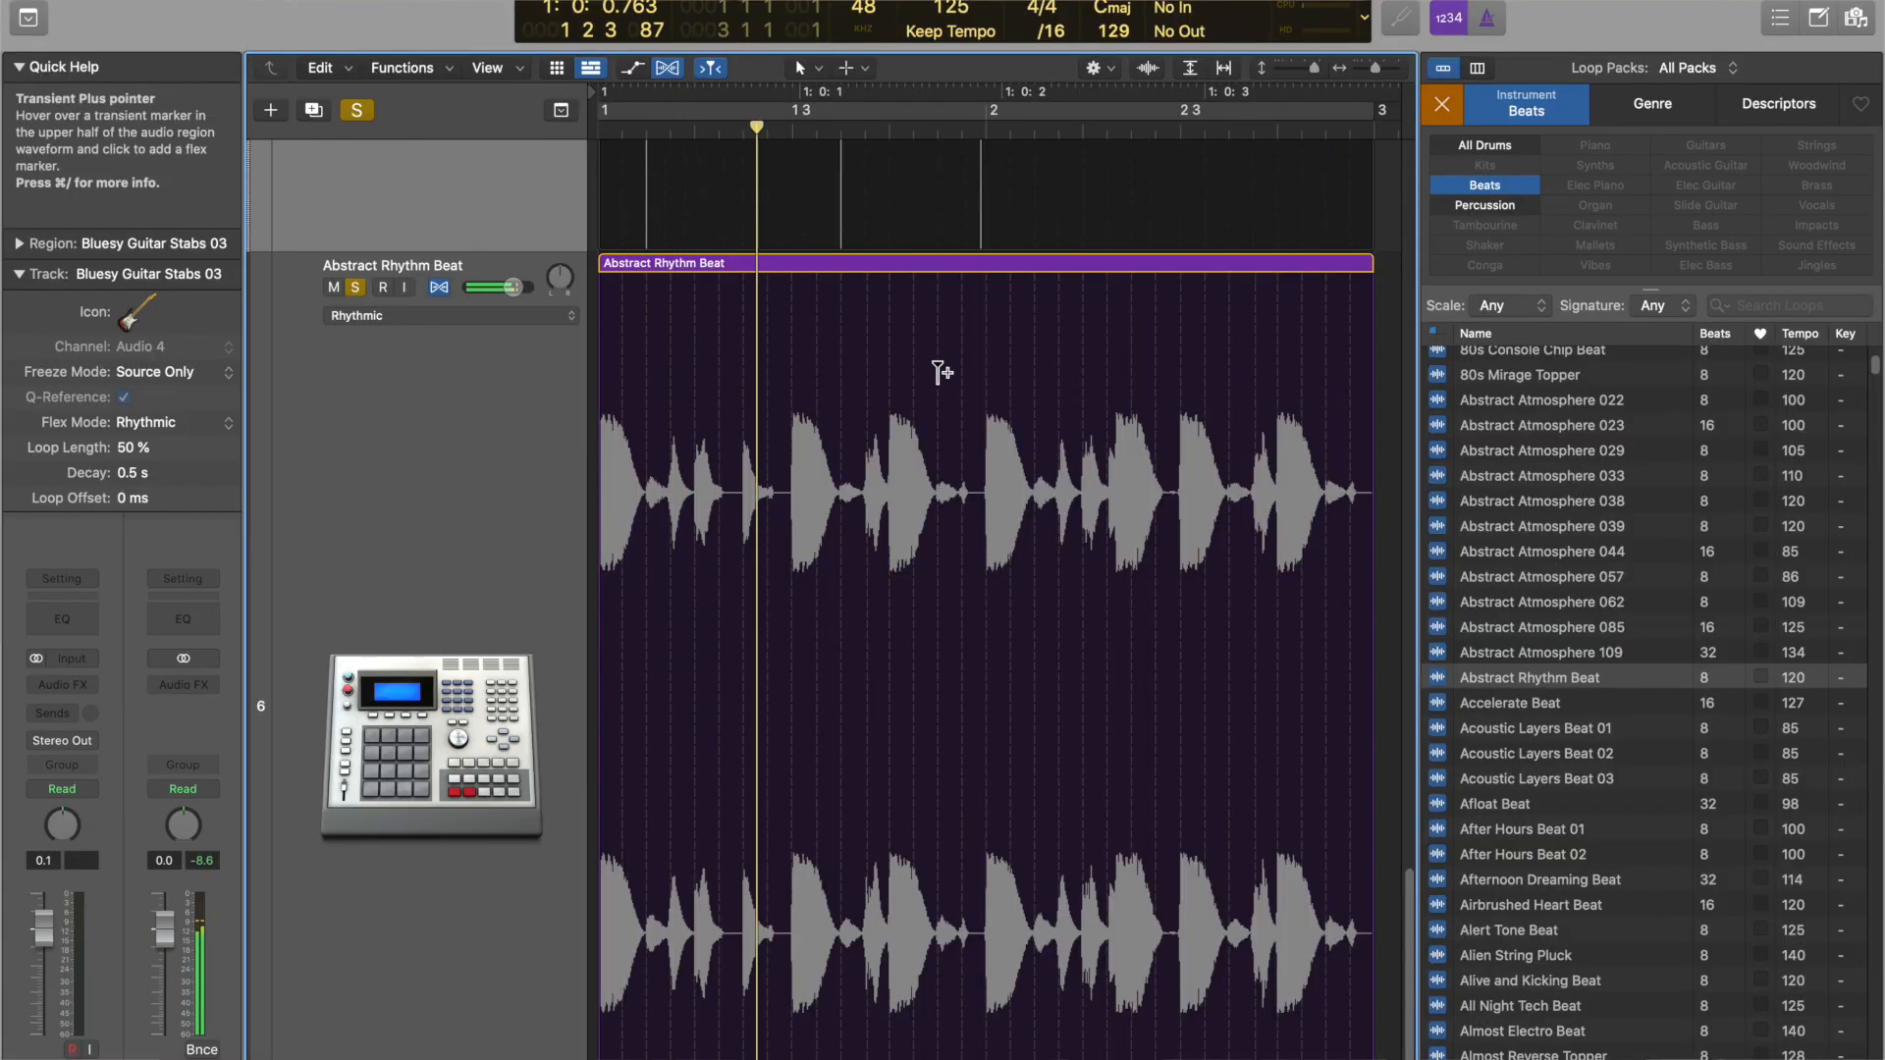